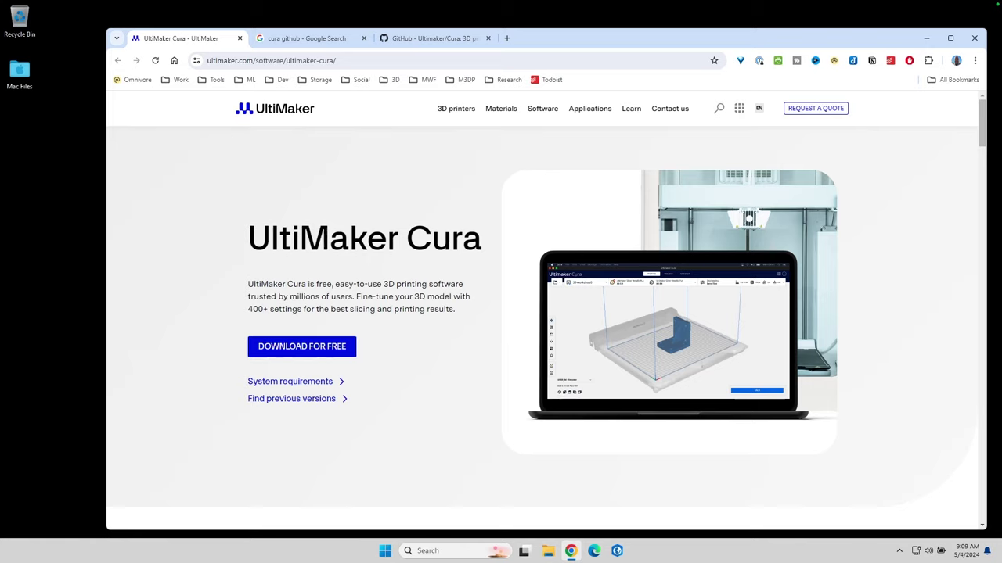
- Browse the Ultimaker/Cura repository's file list and README down to the 5.7.1 release entry
left_click(429, 39)
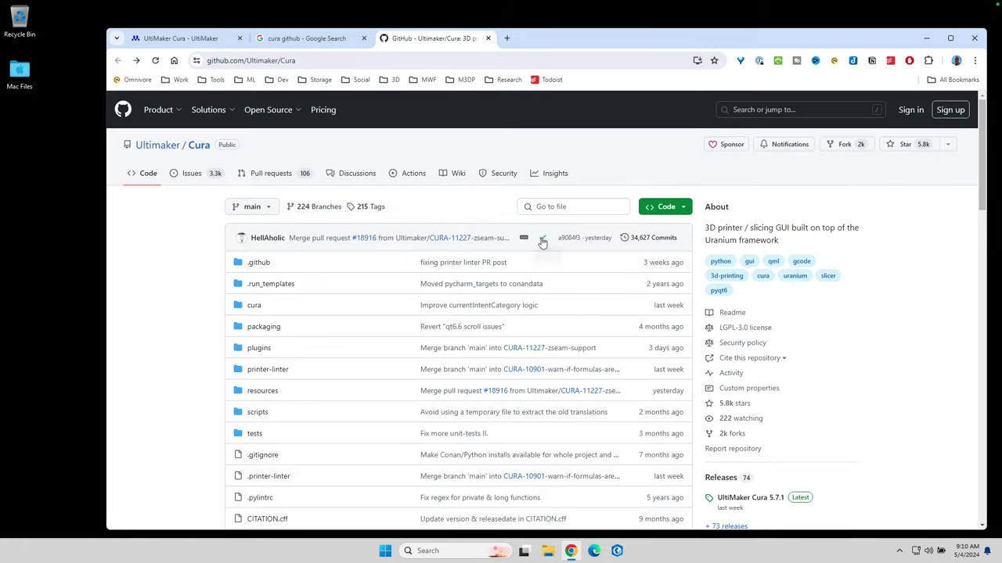
scroll(436, 196, "down", 2)
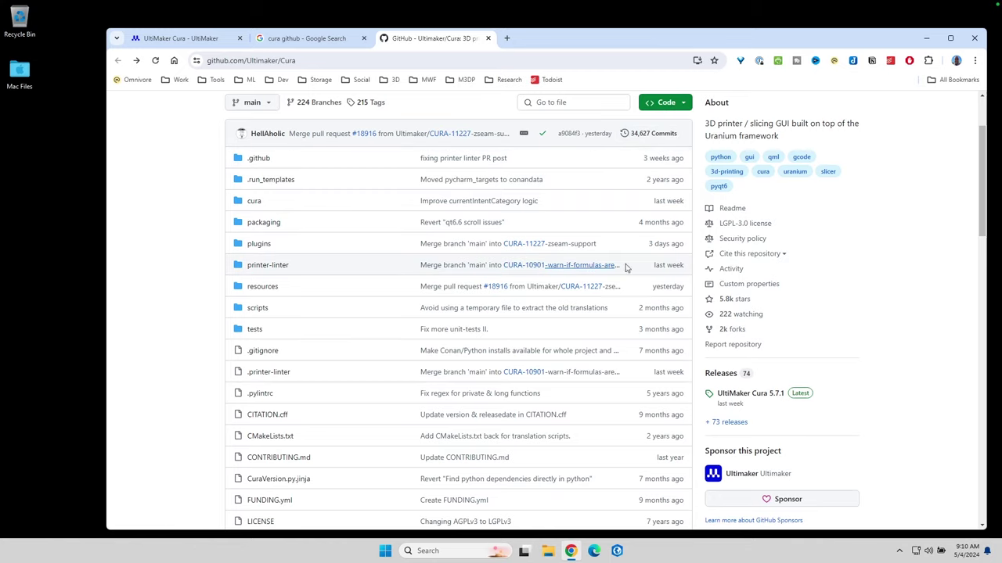
scroll(368, 255, "down", 2)
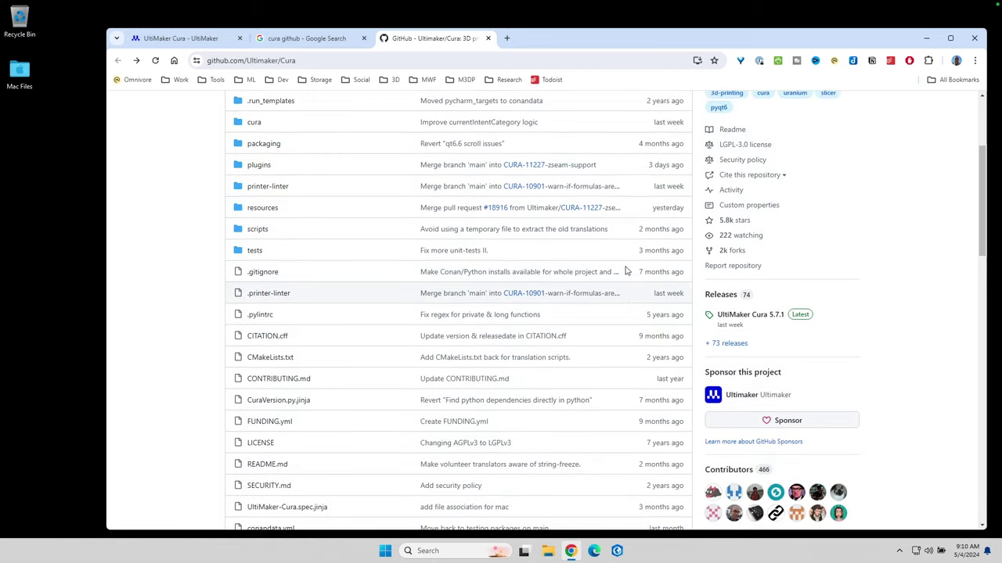
scroll(653, 294, "up", 3)
scroll(651, 300, "down", 1)
scroll(651, 300, "down", 6)
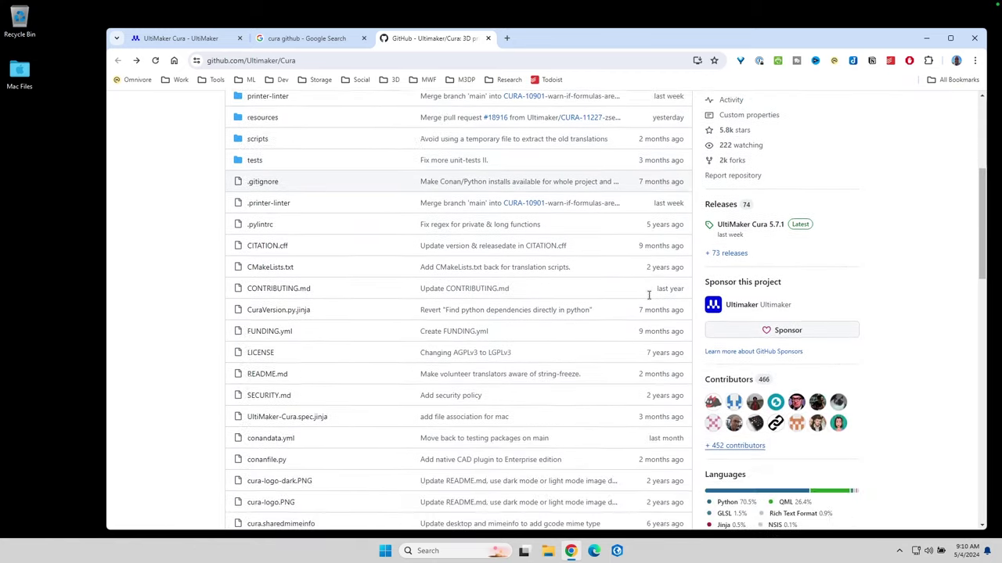
scroll(636, 288, "down", 1)
scroll(630, 274, "up", 8)
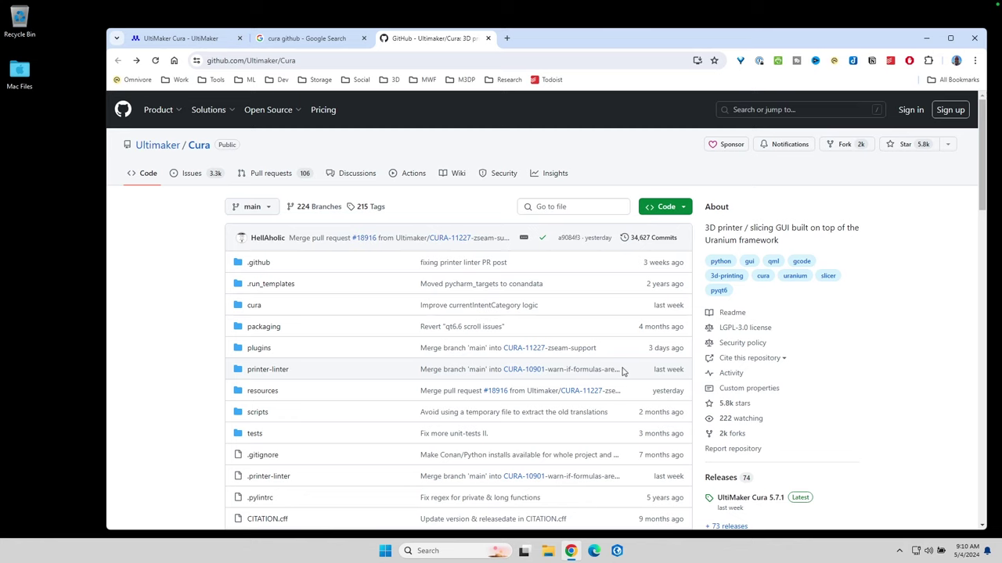
scroll(610, 387, "down", 4)
scroll(611, 390, "down", 5)
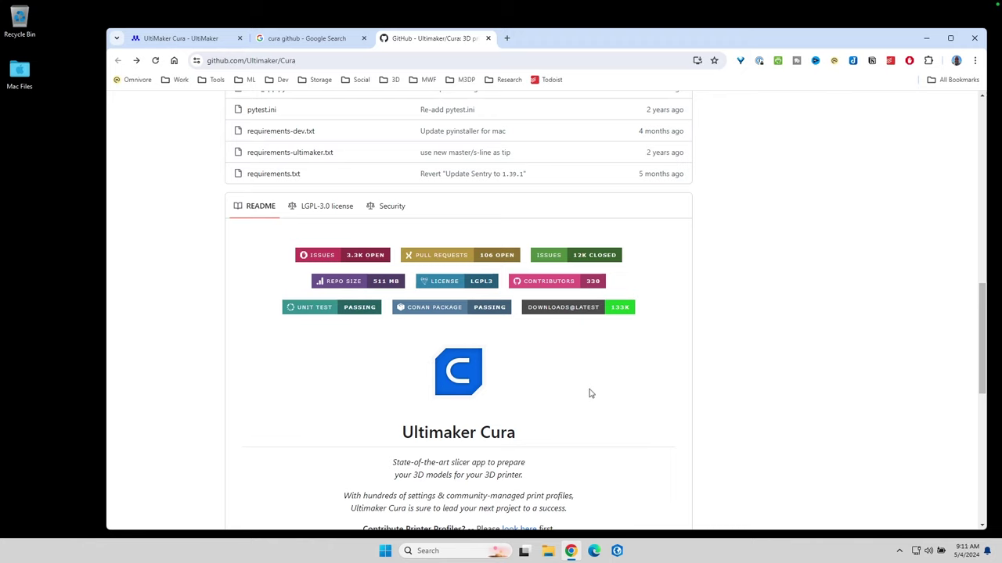
scroll(587, 396, "down", 2)
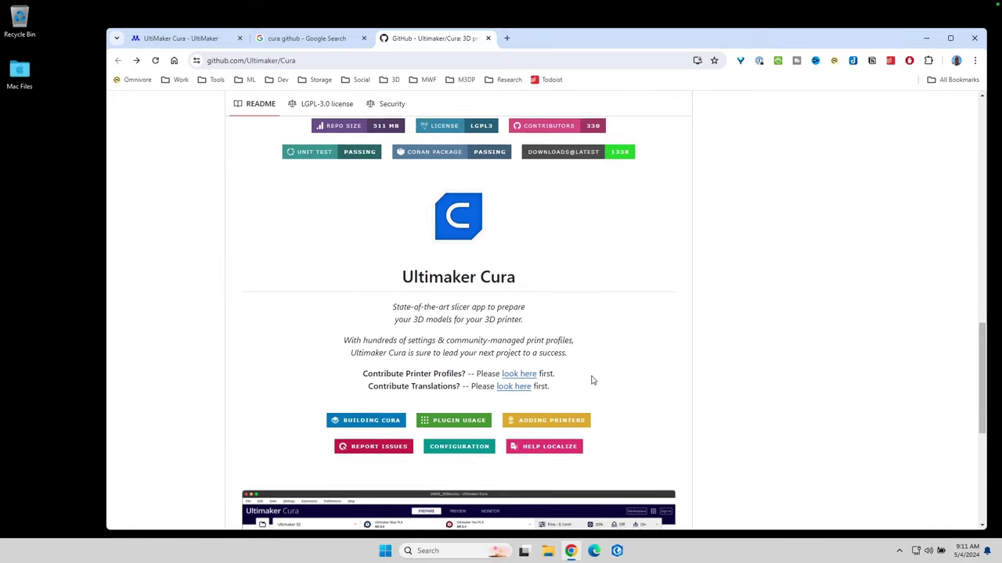
scroll(593, 381, "up", 15)
scroll(595, 376, "down", 2)
scroll(618, 380, "down", 6)
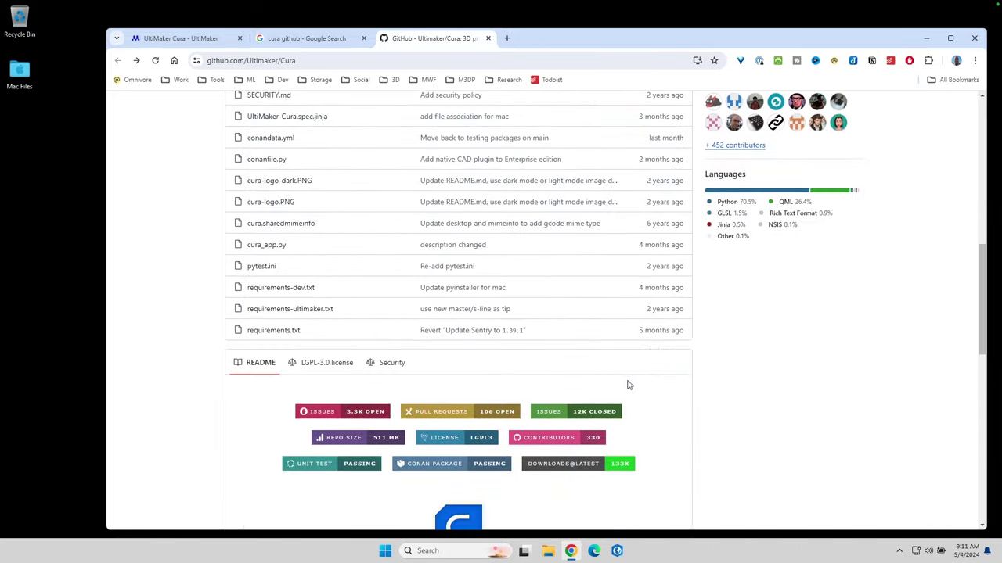
scroll(638, 376, "up", 5)
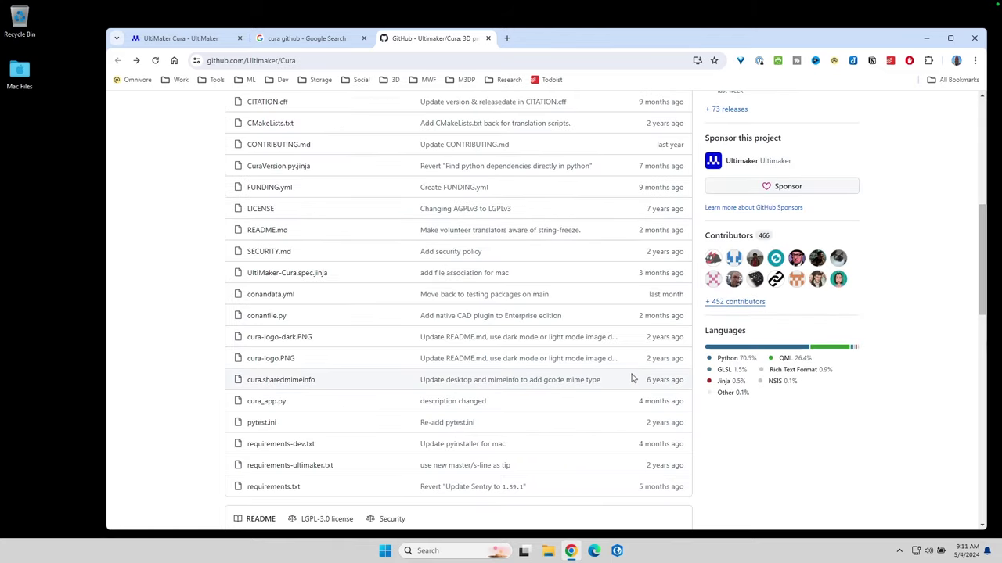
scroll(630, 376, "up", 6)
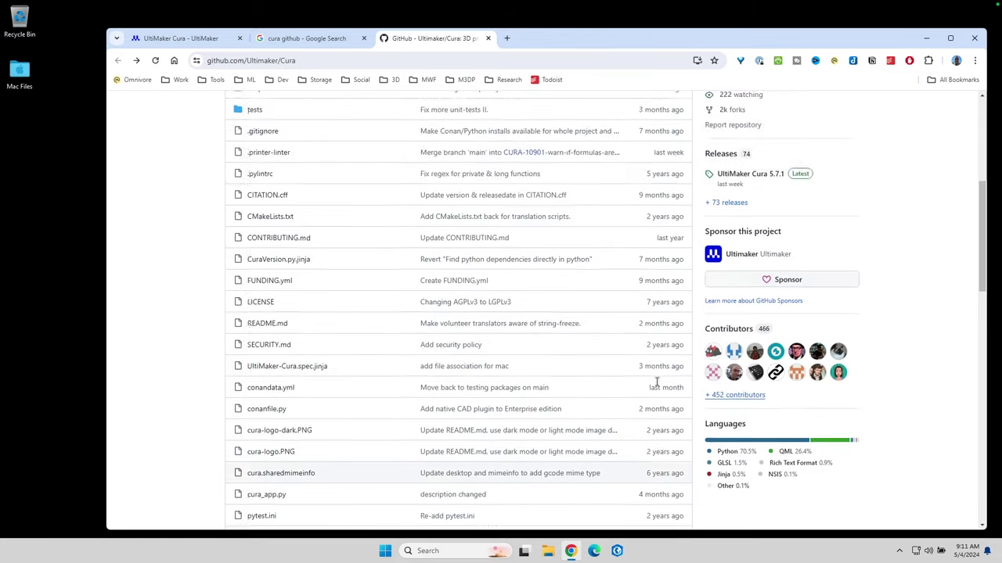
scroll(592, 269, "down", 3)
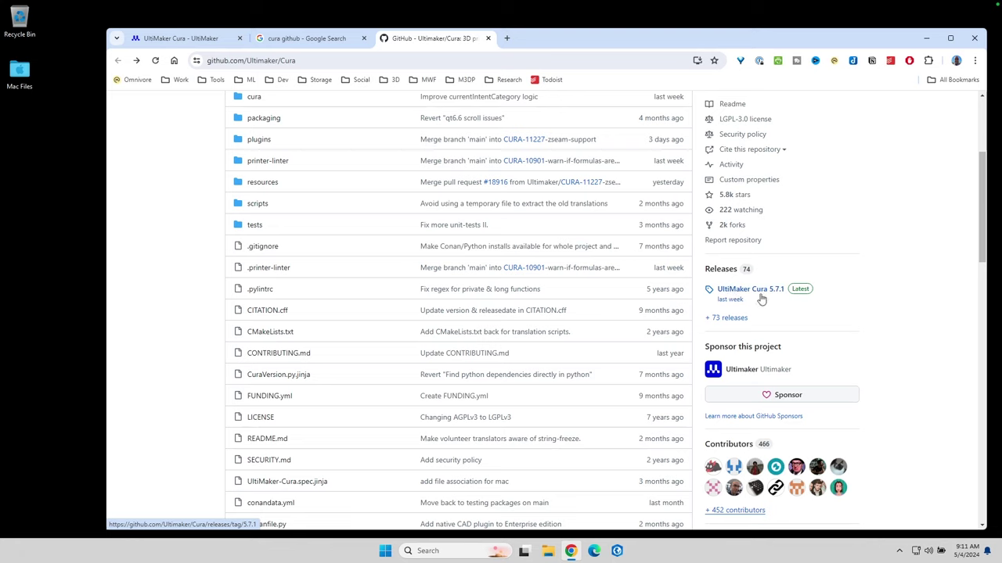
mouse_move(731, 308)
- Open the Cura releases list and scroll to the 5.7.1 Assets with Windows exe/msi installers
left_click(731, 318)
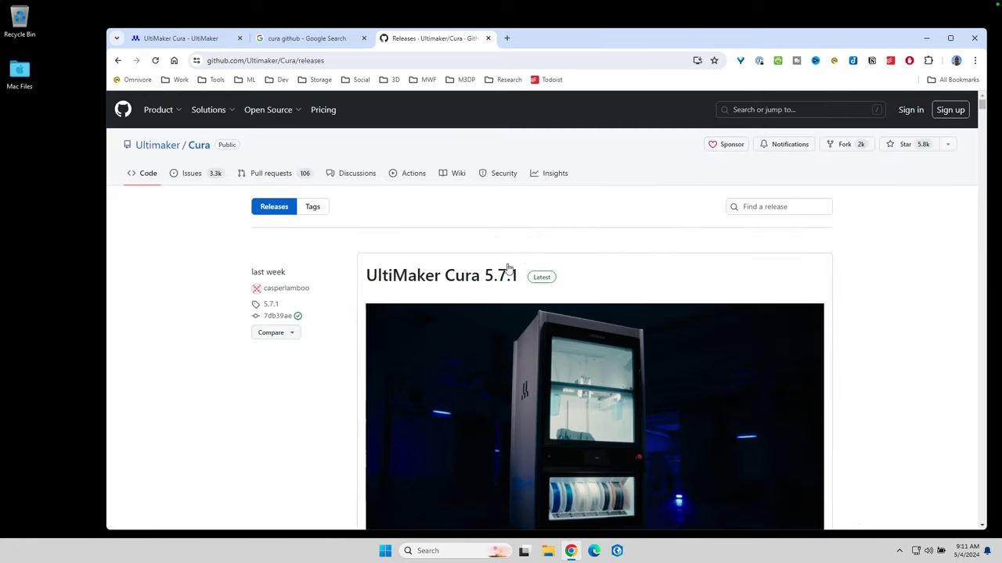
scroll(346, 309, "down", 3)
scroll(332, 250, "down", 8)
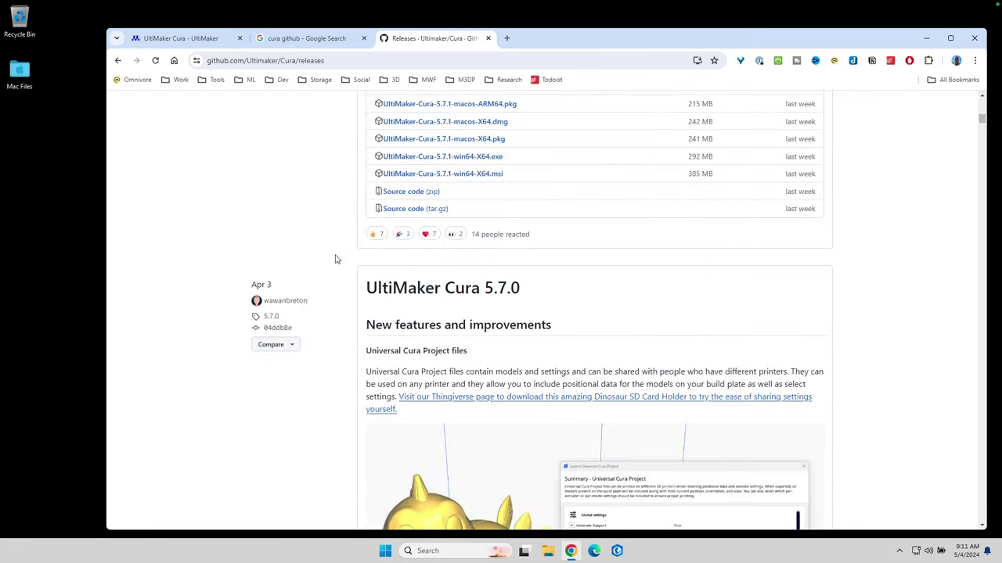
scroll(264, 237, "down", 12)
scroll(317, 244, "down", 20)
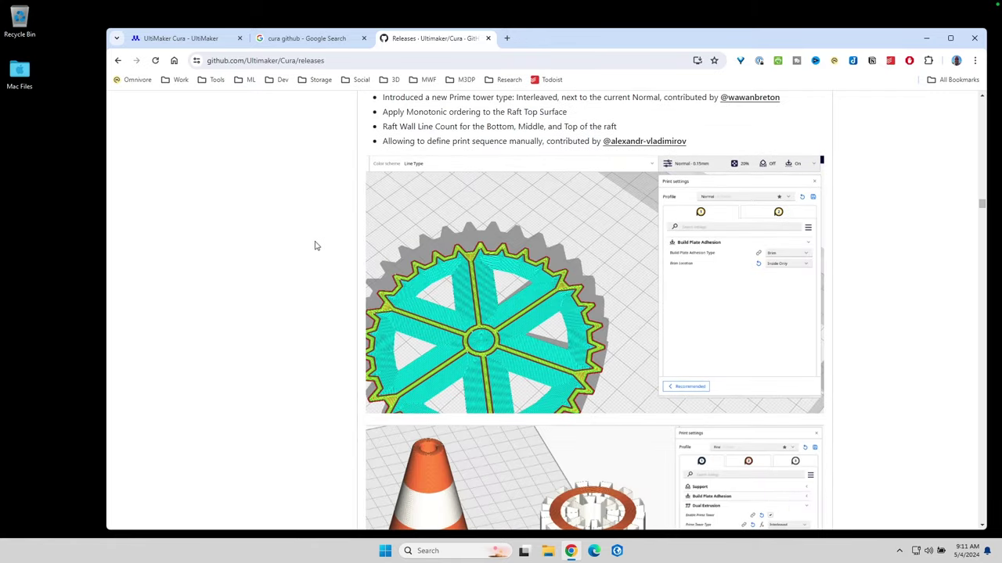
scroll(316, 246, "up", 2)
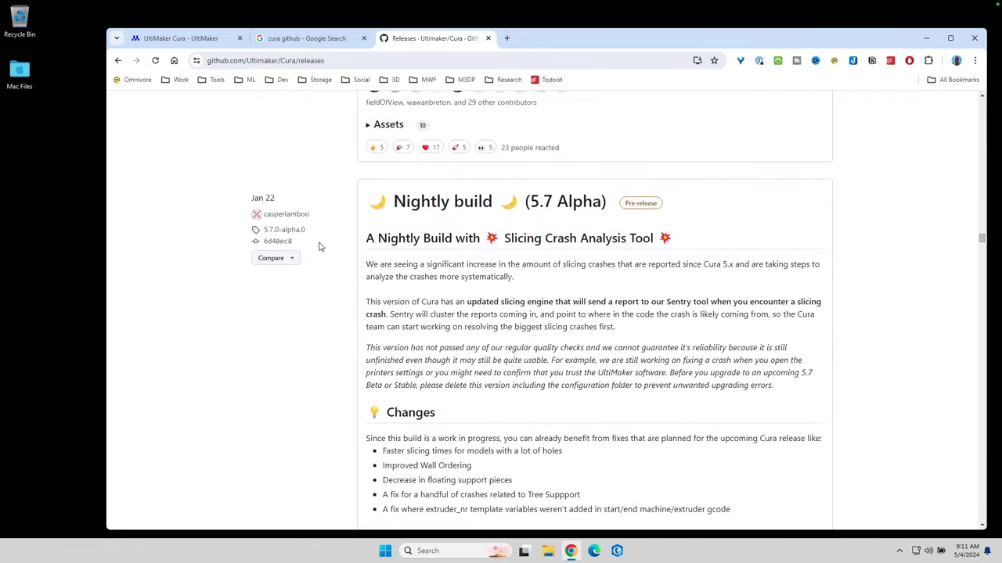
scroll(317, 247, "down", 6)
scroll(318, 249, "down", 6)
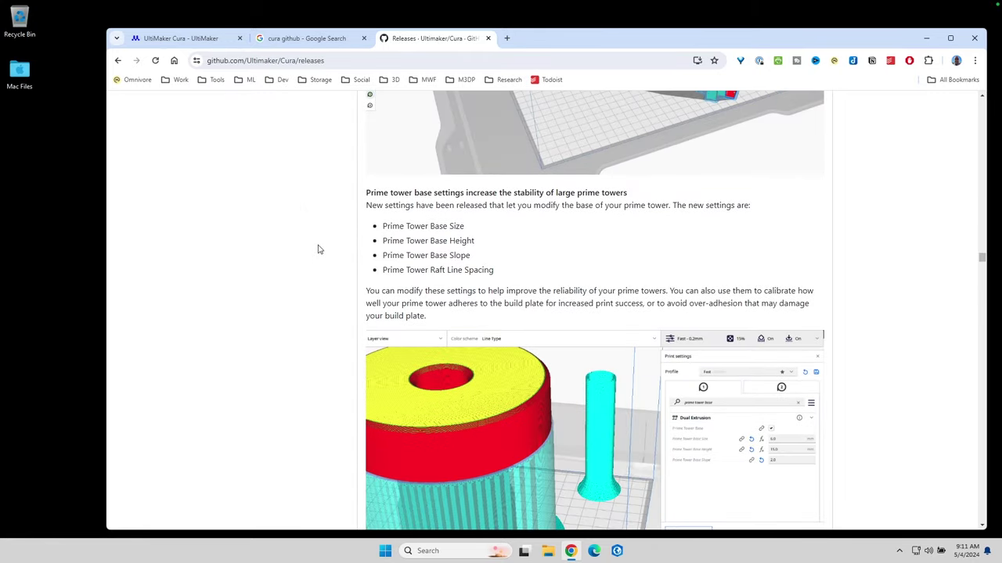
scroll(397, 272, "down", 15)
scroll(416, 274, "up", 20)
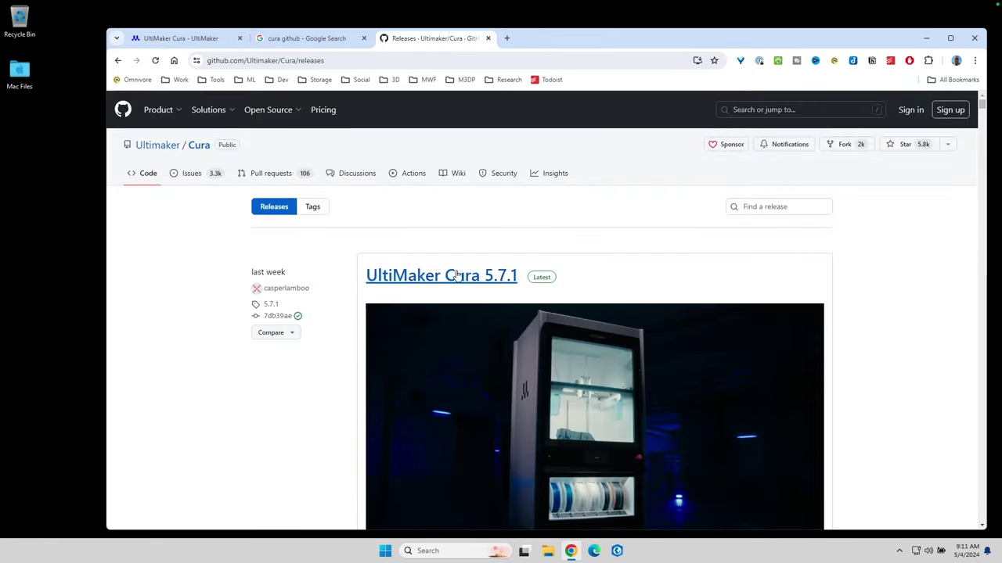
scroll(438, 277, "down", 10)
scroll(439, 277, "down", 1)
scroll(436, 279, "up", 6)
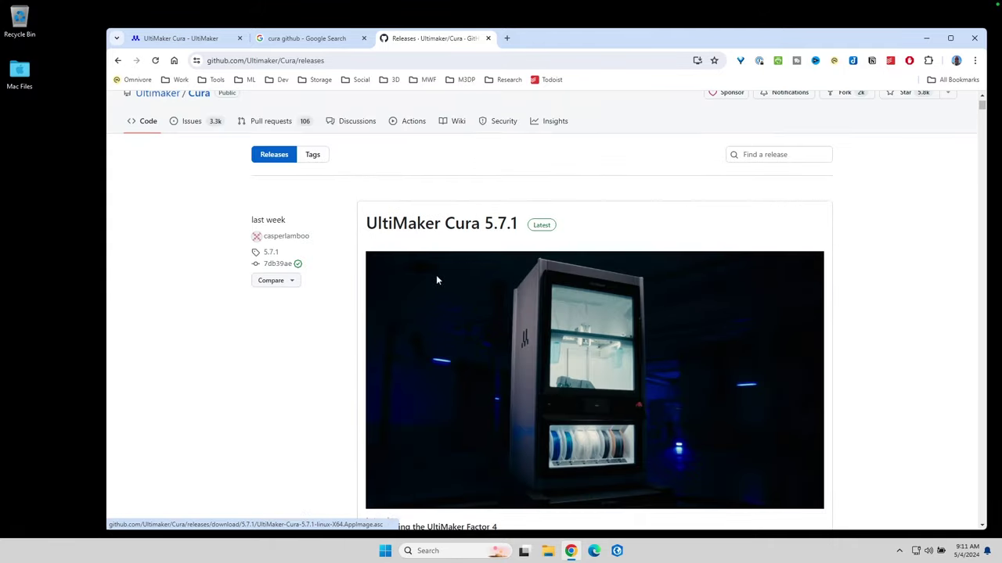
scroll(436, 279, "down", 3)
scroll(445, 279, "down", 2)
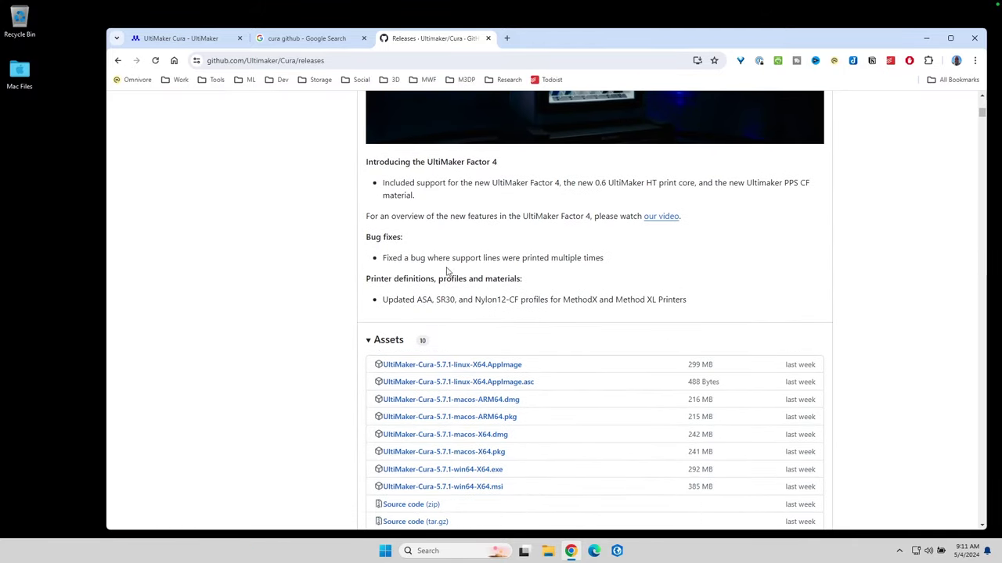
scroll(438, 282, "down", 4)
scroll(471, 280, "down", 5)
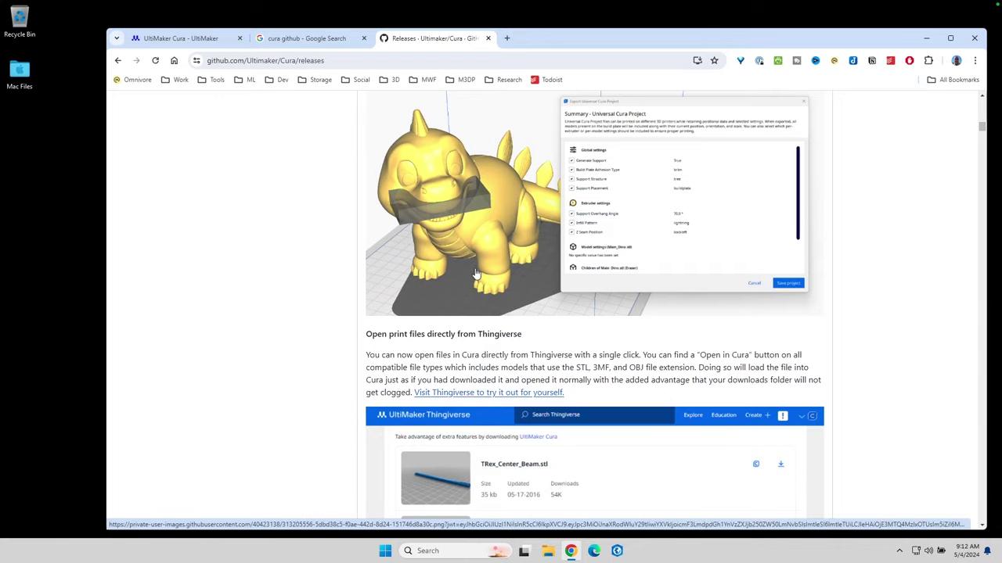
scroll(475, 274, "down", 4)
key("Home")
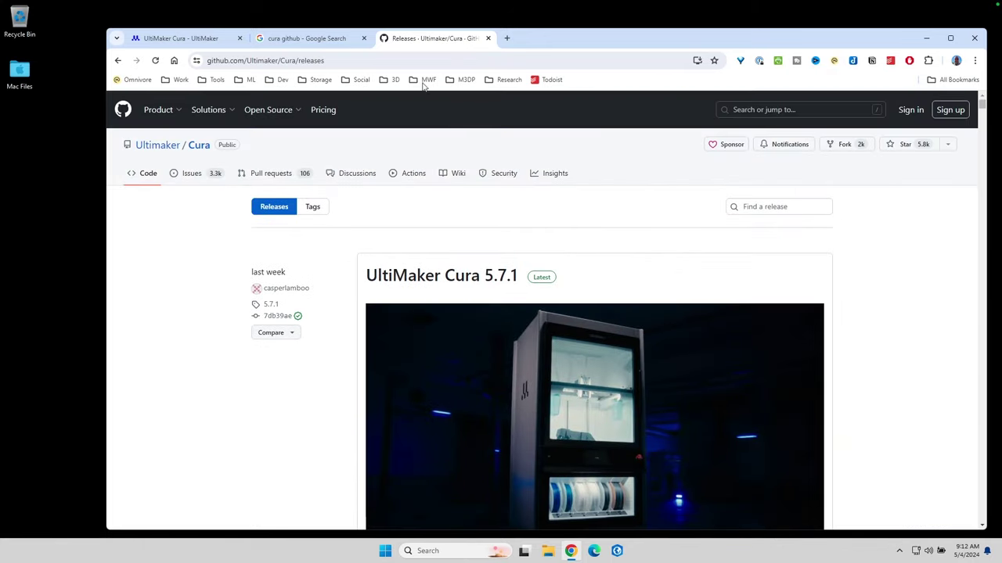
scroll(876, 454, "down", 8)
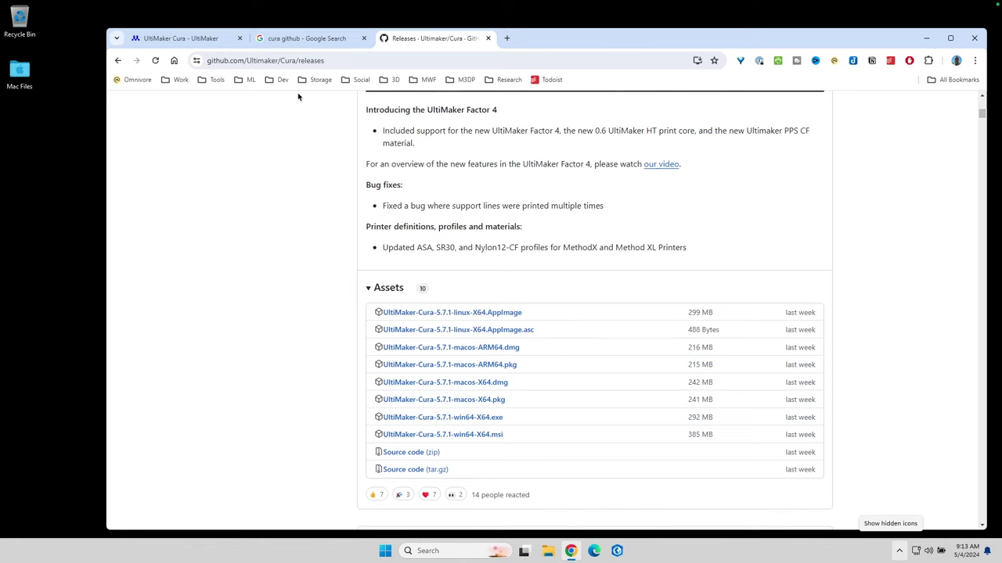
- Return to the UltiMaker Cura product page and go to its downloads section
left_click(182, 38)
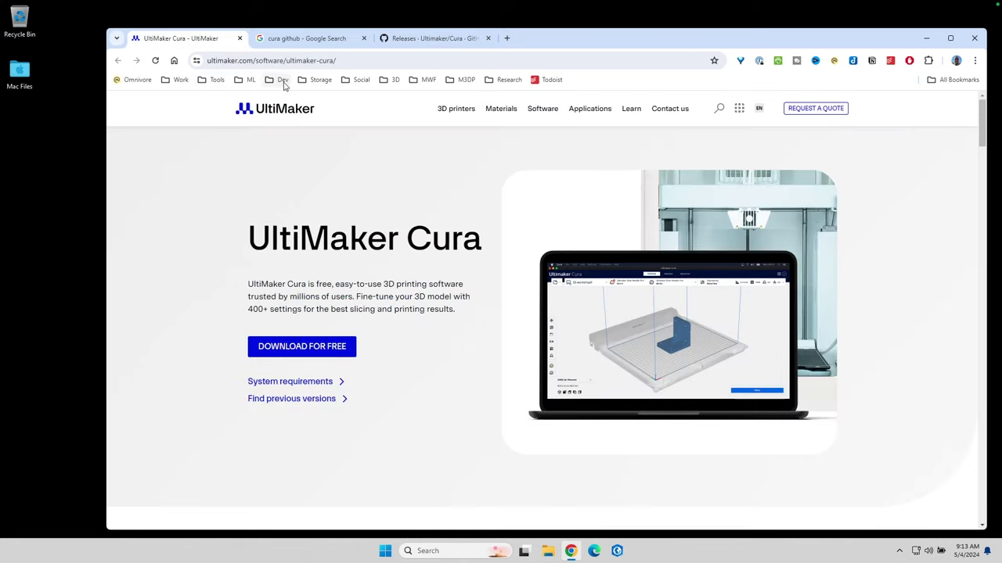
left_click(295, 348)
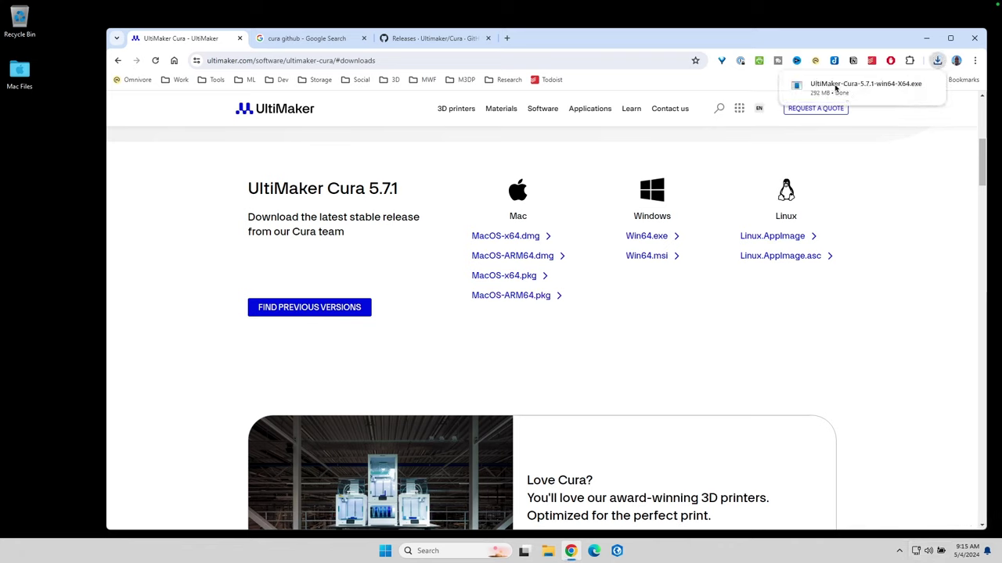
- Check the finished download, then show the UltiMaker-Cura-5.7.1-win64-X64 installer in File Explorer's Downloads folder
left_click(938, 60)
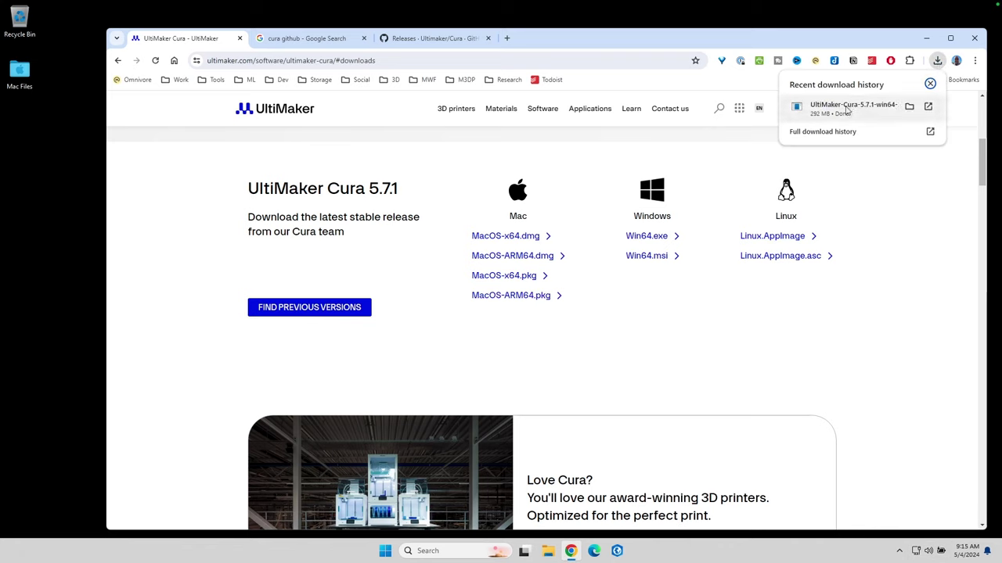
left_click(679, 550)
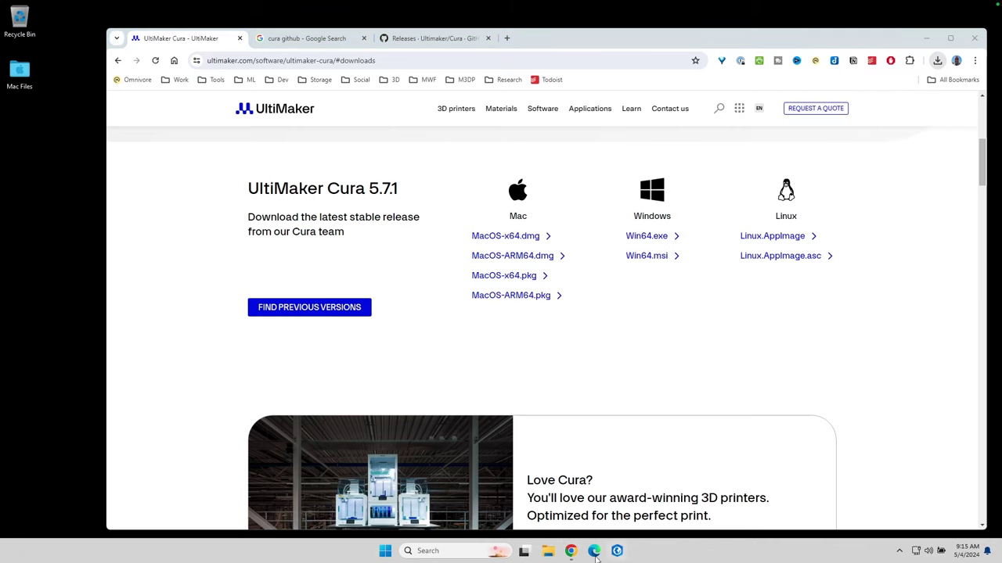
left_click(547, 552)
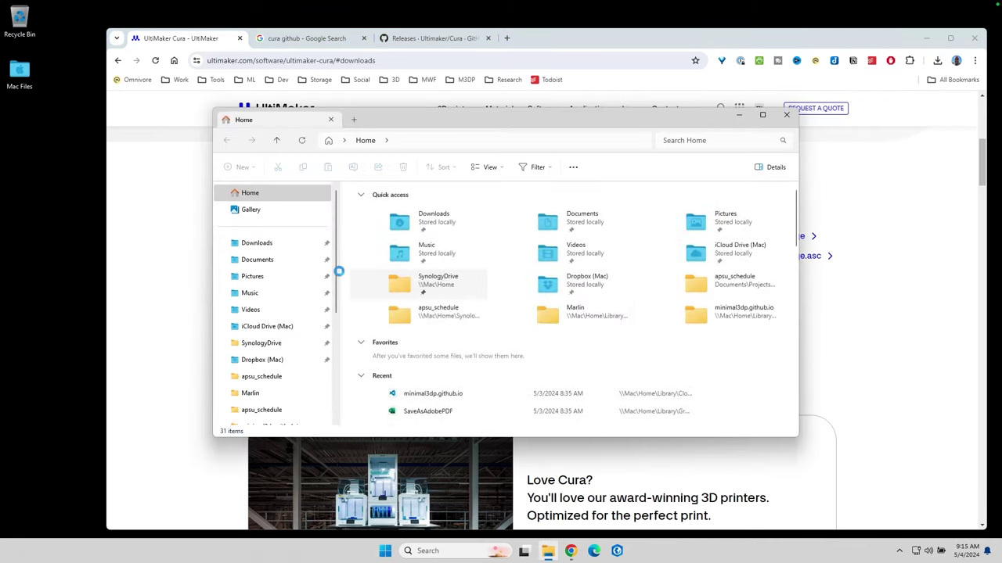
left_click(270, 244)
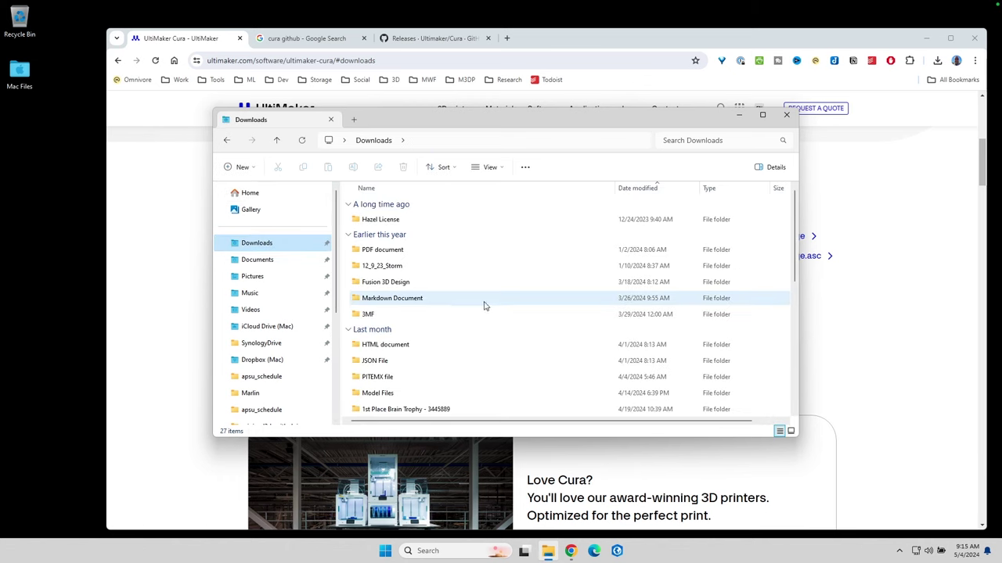
scroll(467, 329, "down", 5)
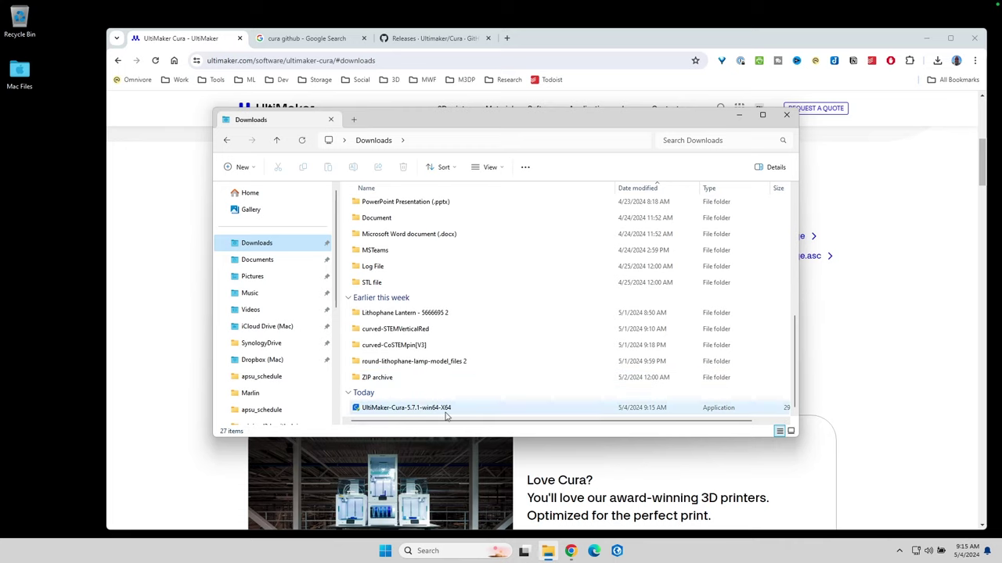
- Install Cura 5.7.1, accepting the license, default install location and default Start Menu folder
left_click(406, 408)
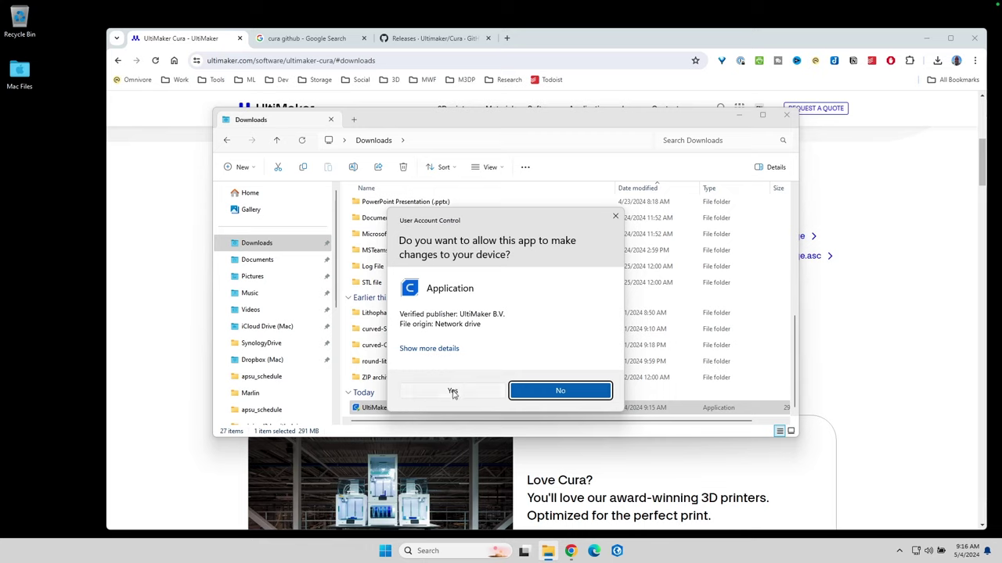
left_click(452, 392)
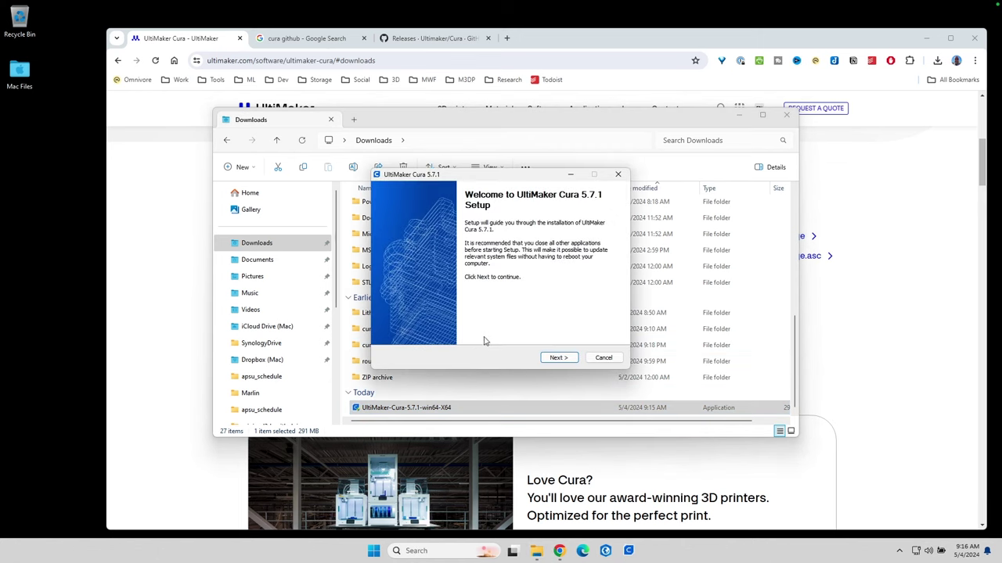
left_click(569, 360)
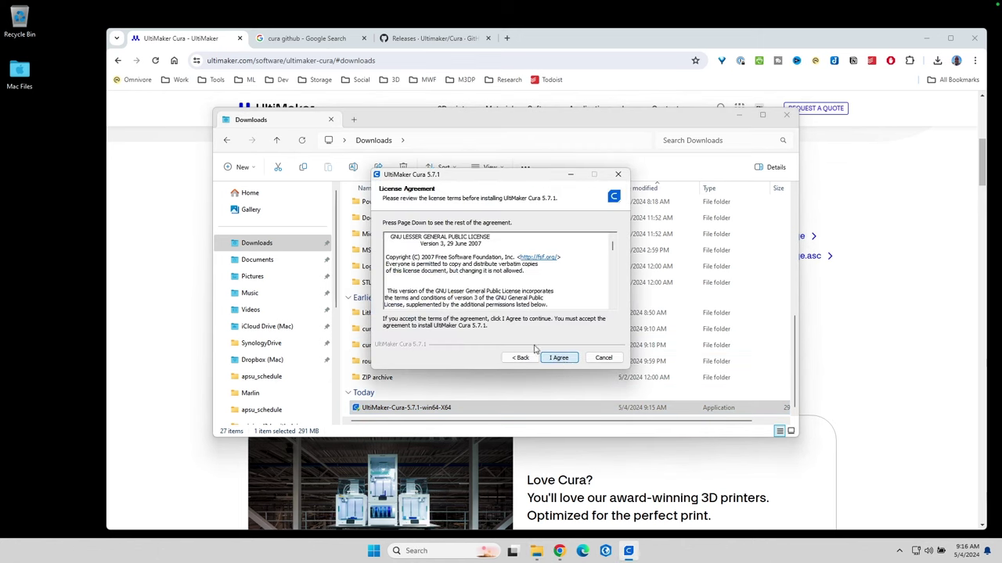
left_click(560, 360)
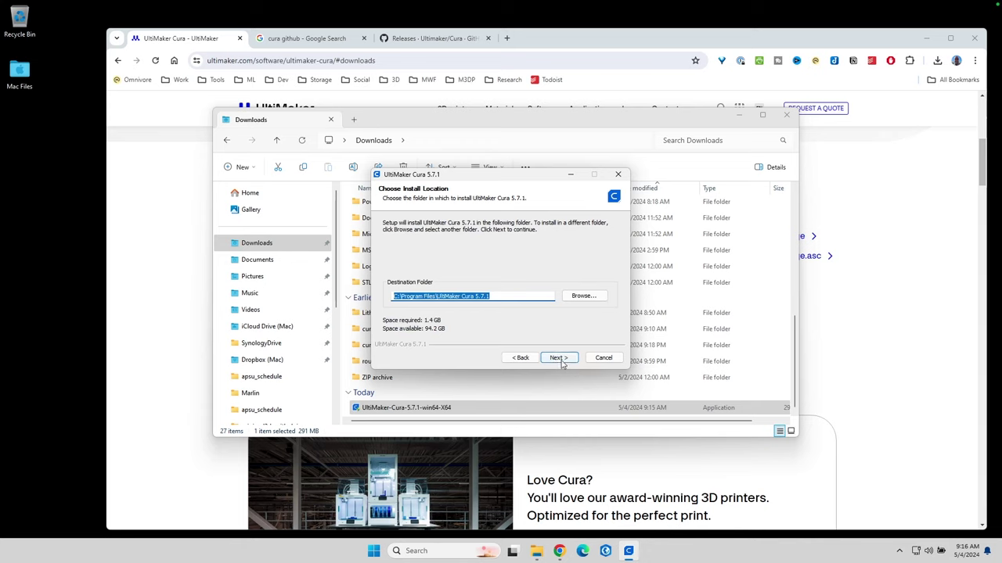
left_click(560, 359)
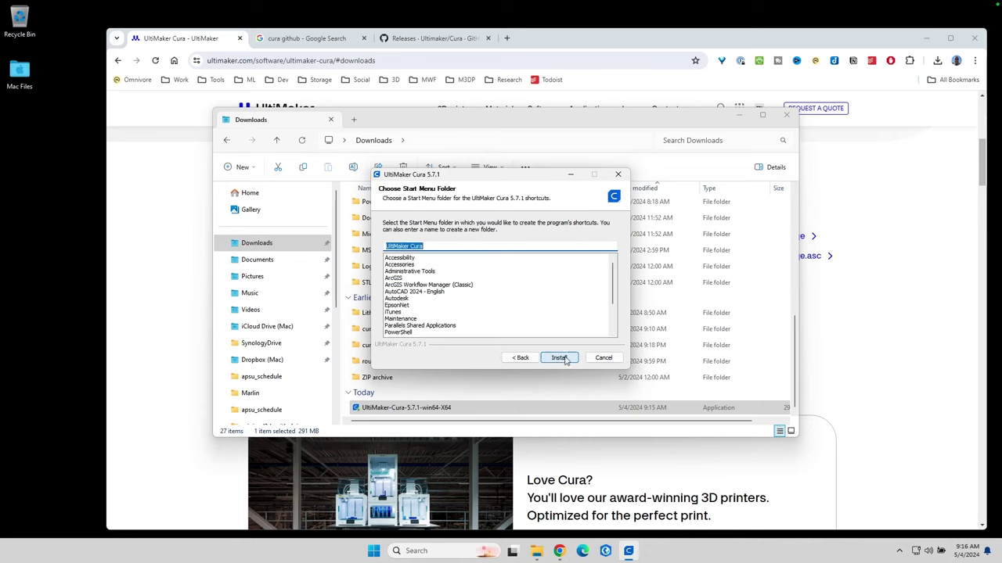
left_click(559, 358)
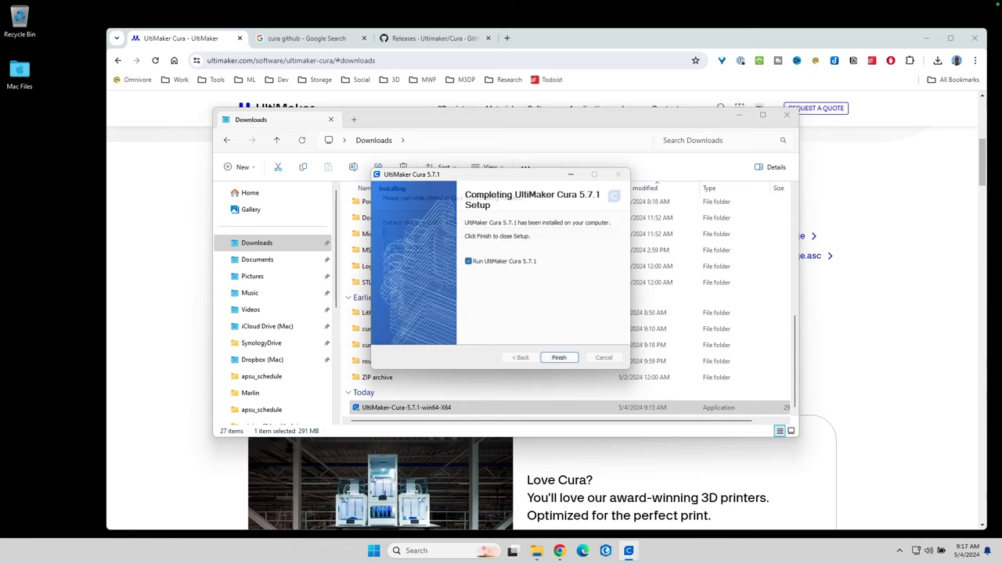
- Launch Cura from the finished installer and allow it on public and private networks
left_click(557, 357)
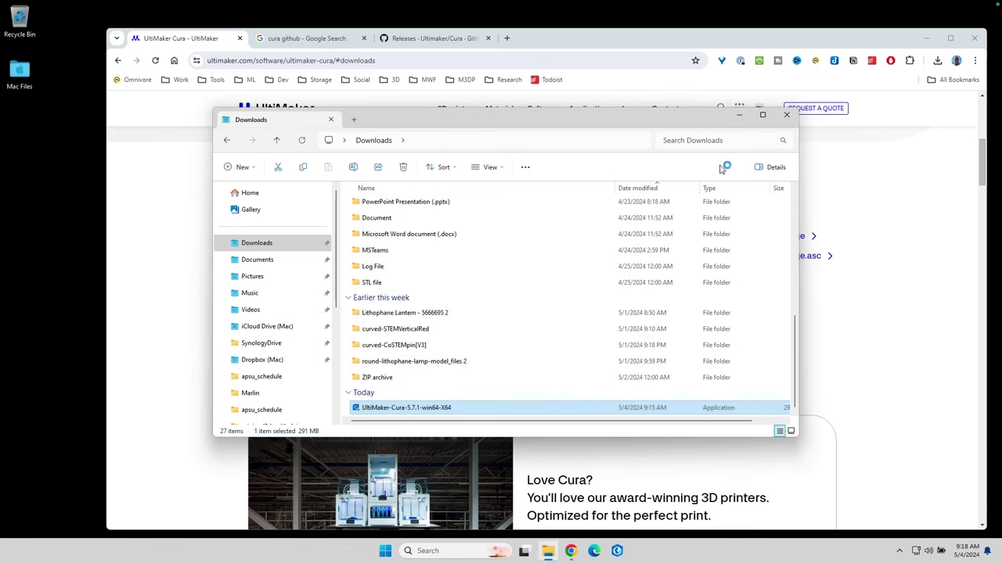
left_click(534, 337)
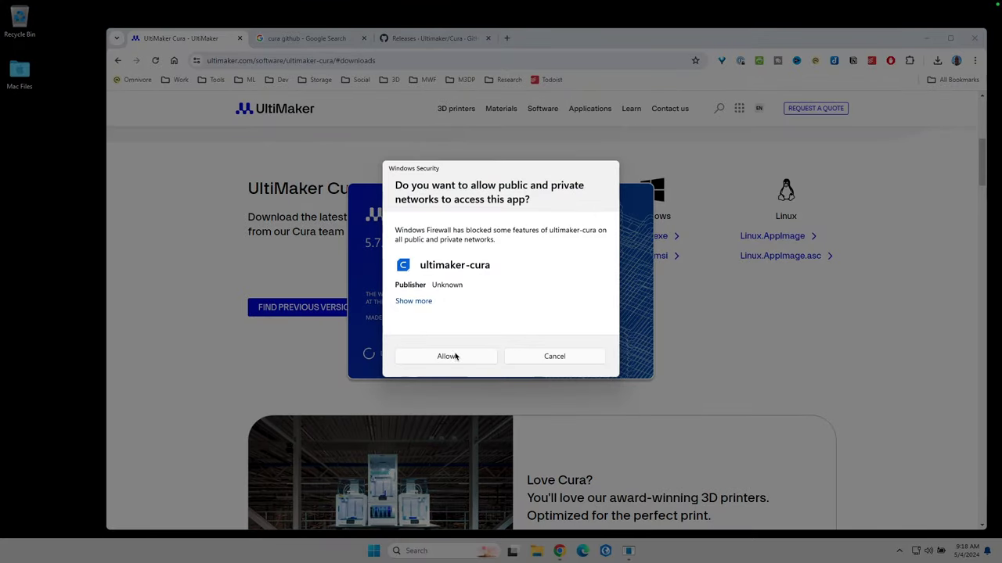
left_click(451, 359)
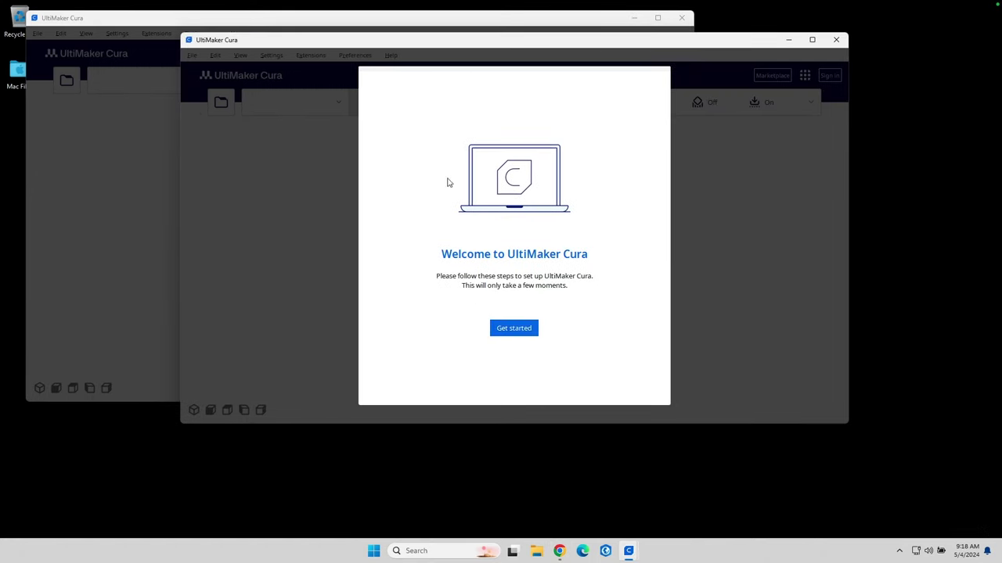
- Get started, agree to the user agreement, pass the data notice and skip account sign-in
left_click(515, 329)
left_click(640, 383)
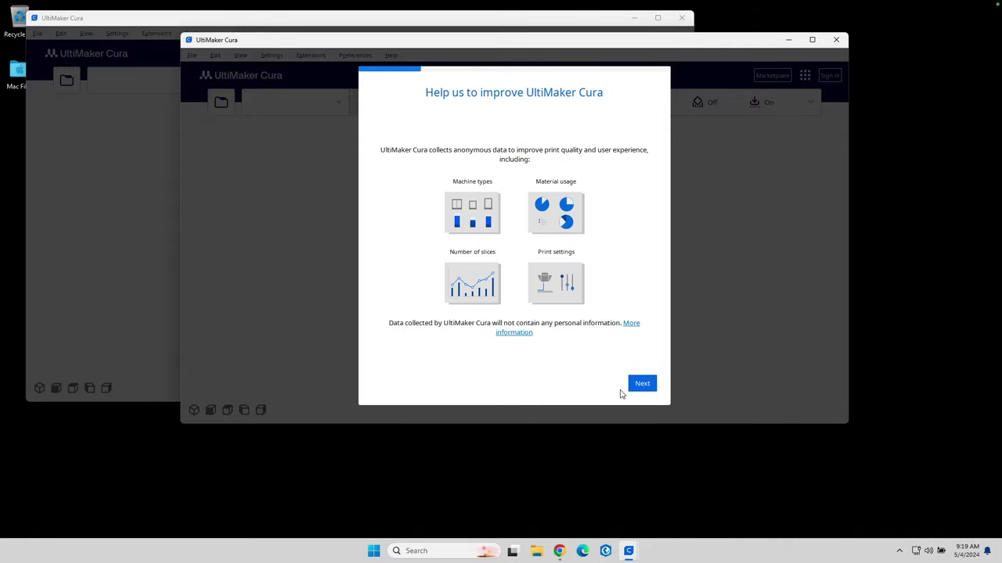
left_click(642, 384)
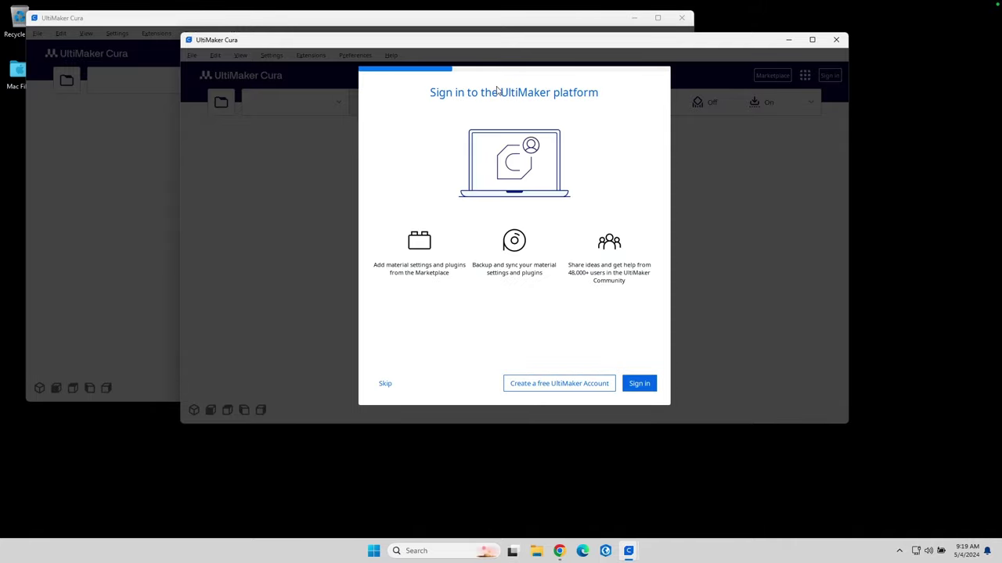
left_click(385, 384)
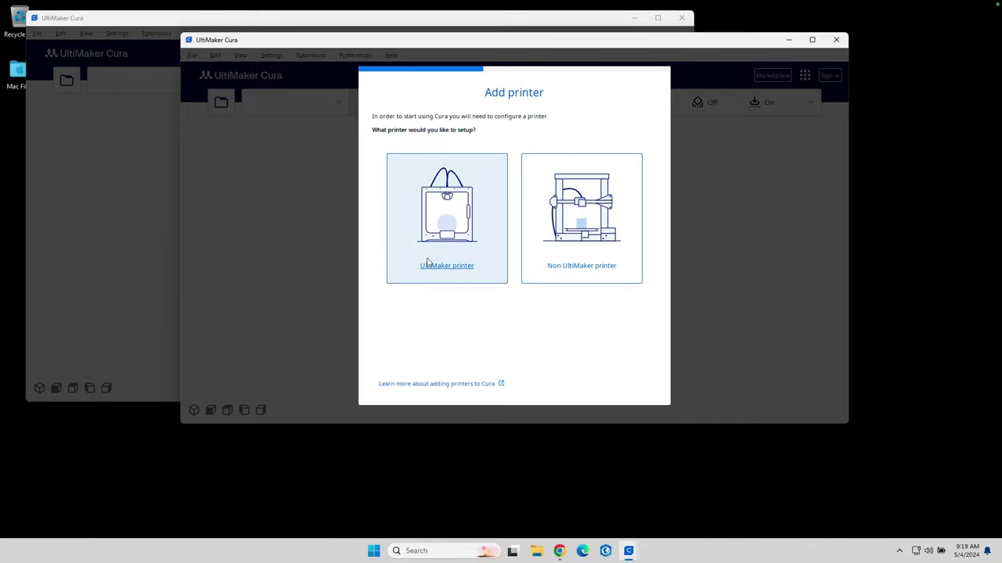
- Add a non-networked Creality3D Creality Ender-3 S1 Plus printer
left_click(582, 209)
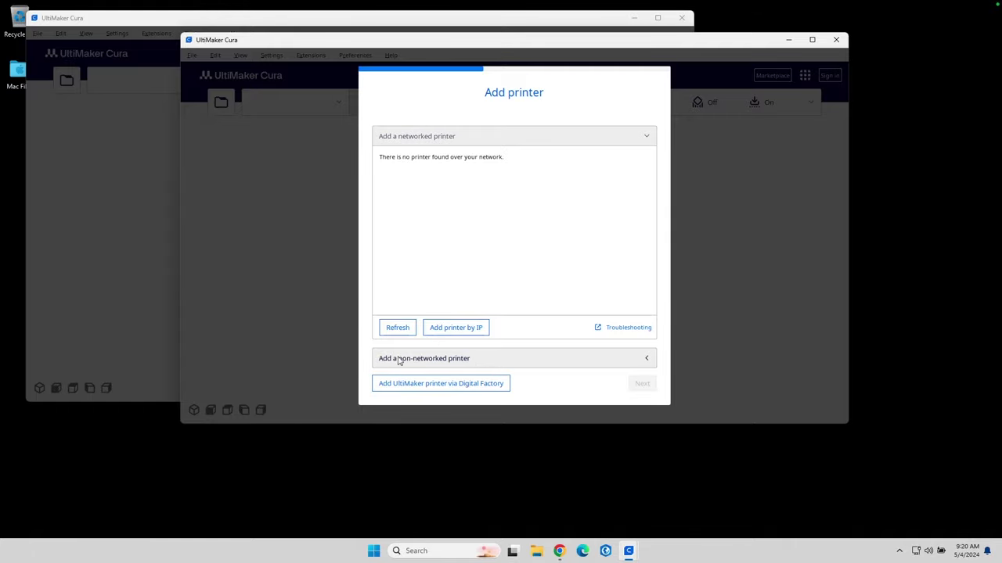
left_click(485, 359)
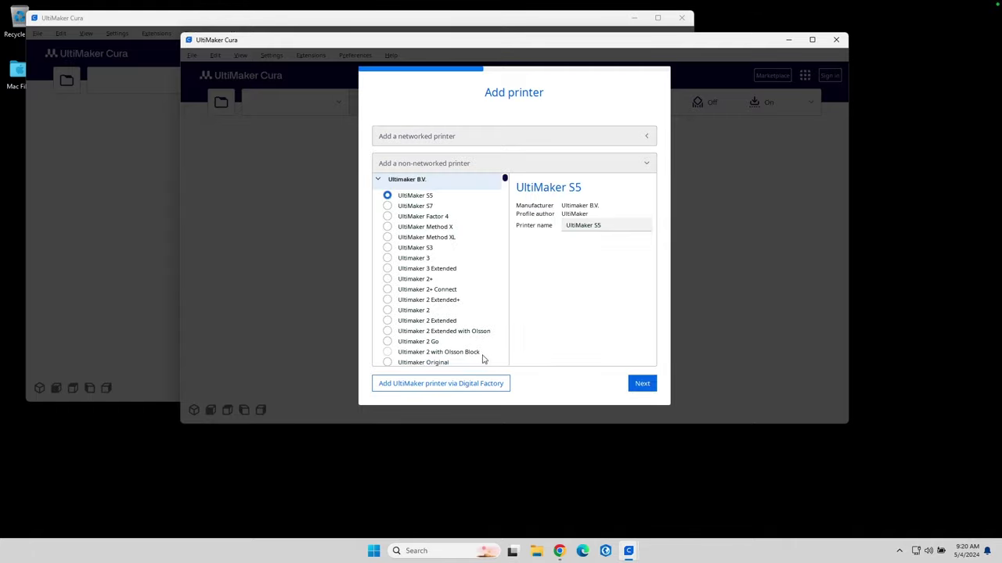
scroll(449, 259, "down", 5)
scroll(463, 256, "up", 5)
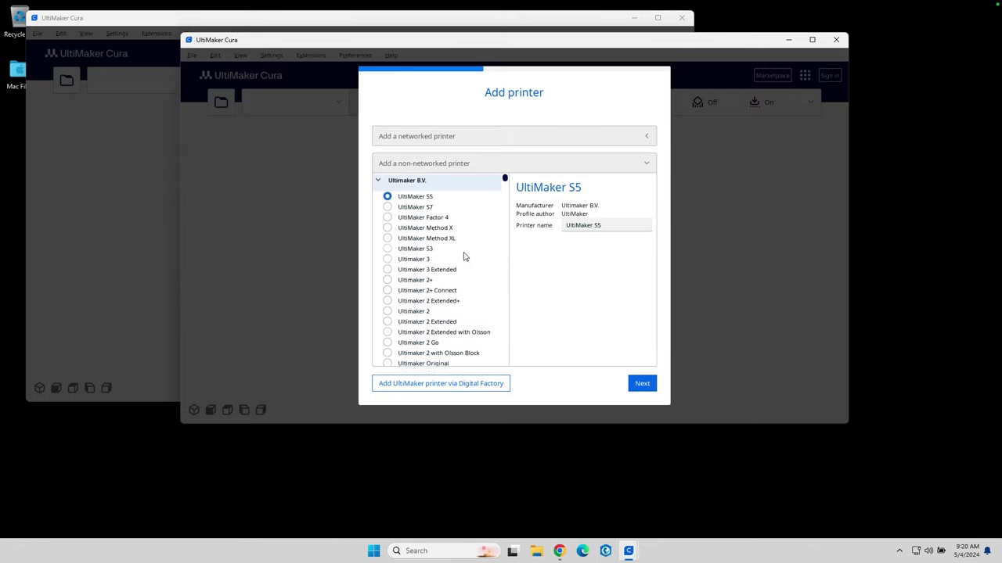
scroll(462, 256, "down", 8)
scroll(457, 259, "down", 4)
scroll(456, 258, "down", 4)
left_click(403, 236)
scroll(451, 249, "down", 4)
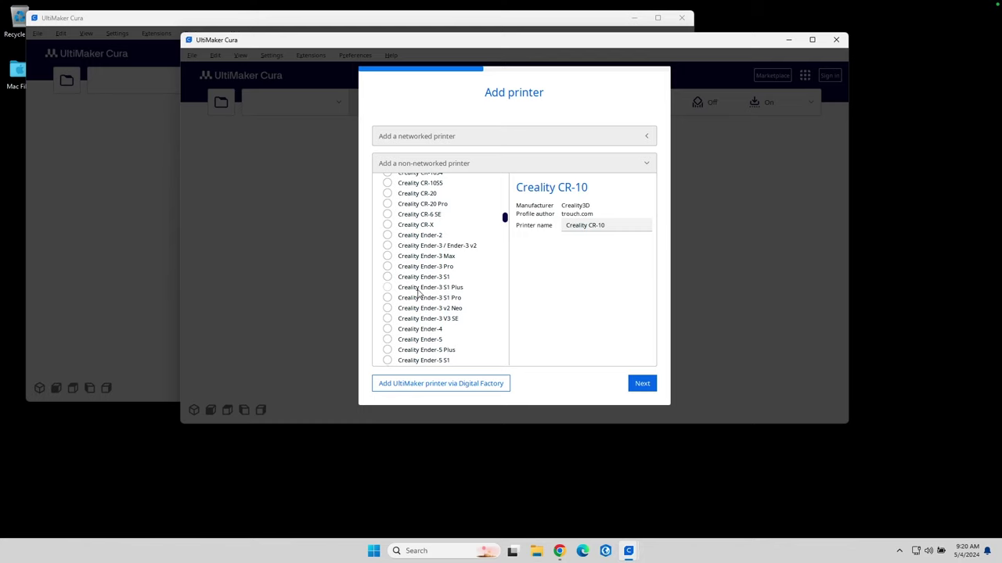
left_click(387, 287)
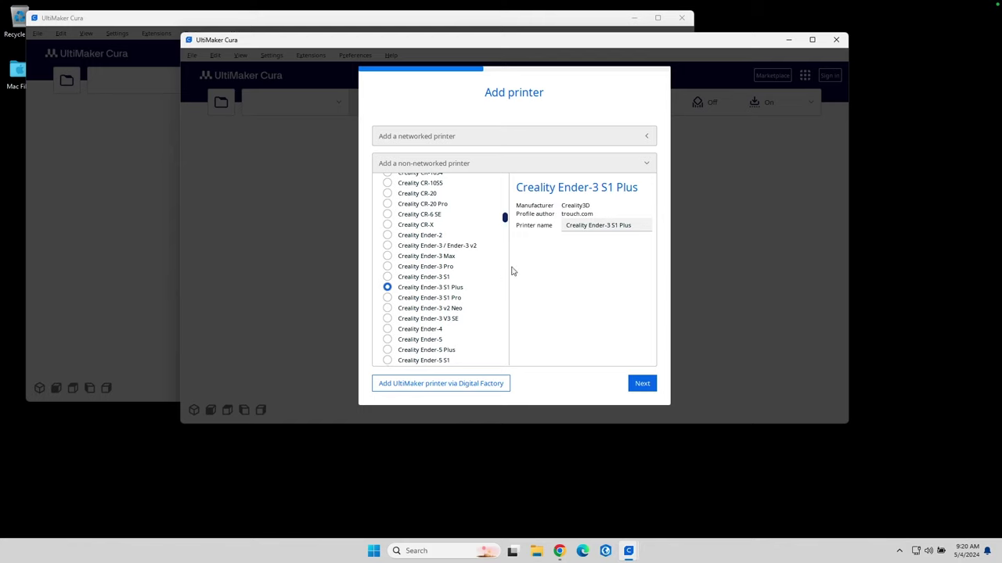
left_click(641, 383)
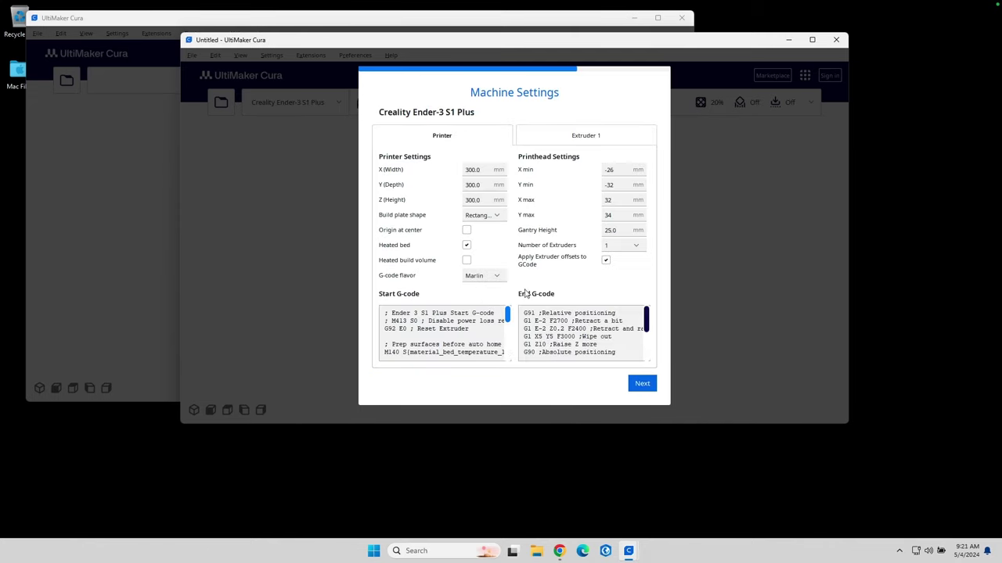
- Keep Marlin as the G-code flavor and accept the machine settings
left_click(501, 276)
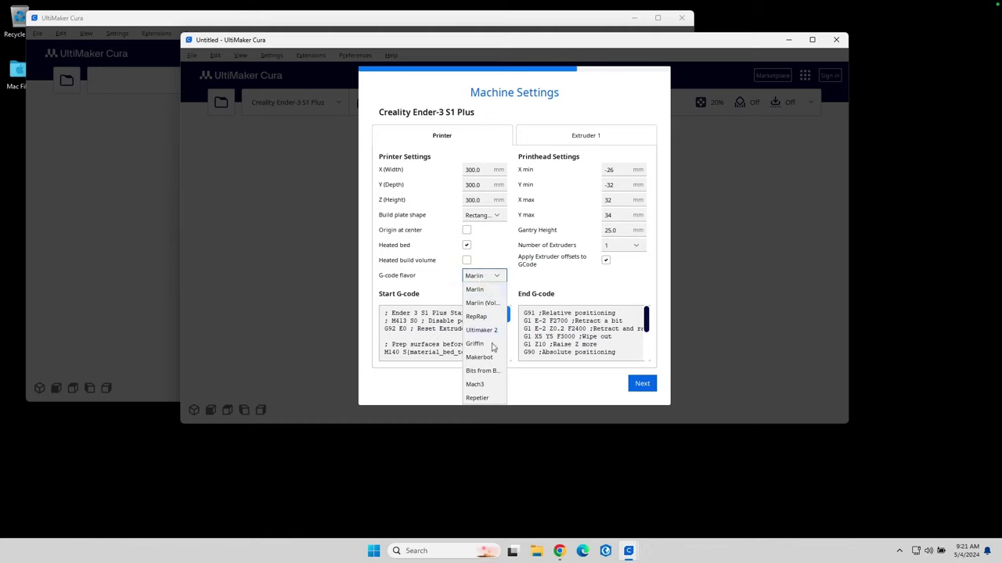
left_click(495, 279)
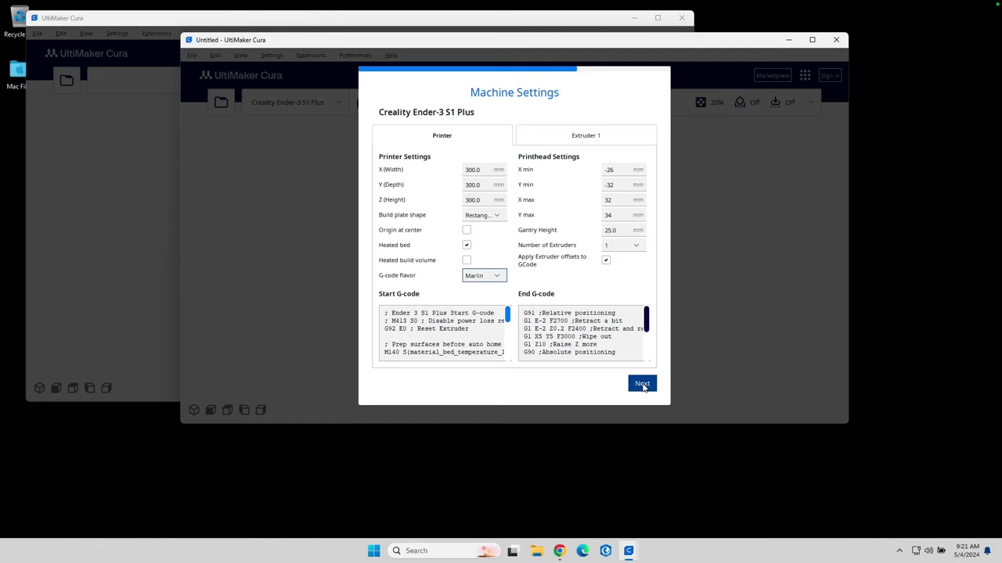
left_click(641, 385)
- Step through the What's New slides and finish setup on the release notes
left_click(641, 383)
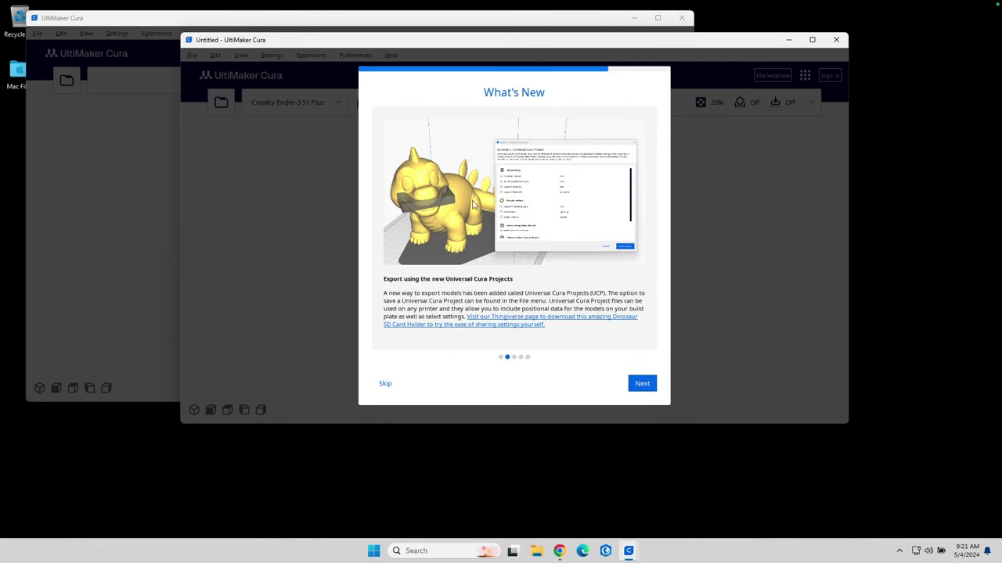
left_click(646, 383)
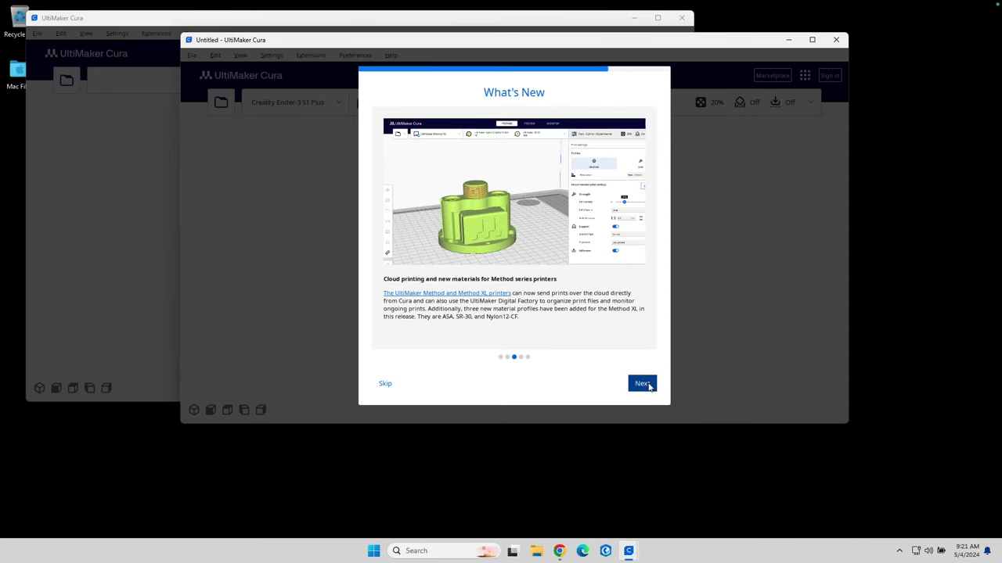
left_click(647, 383)
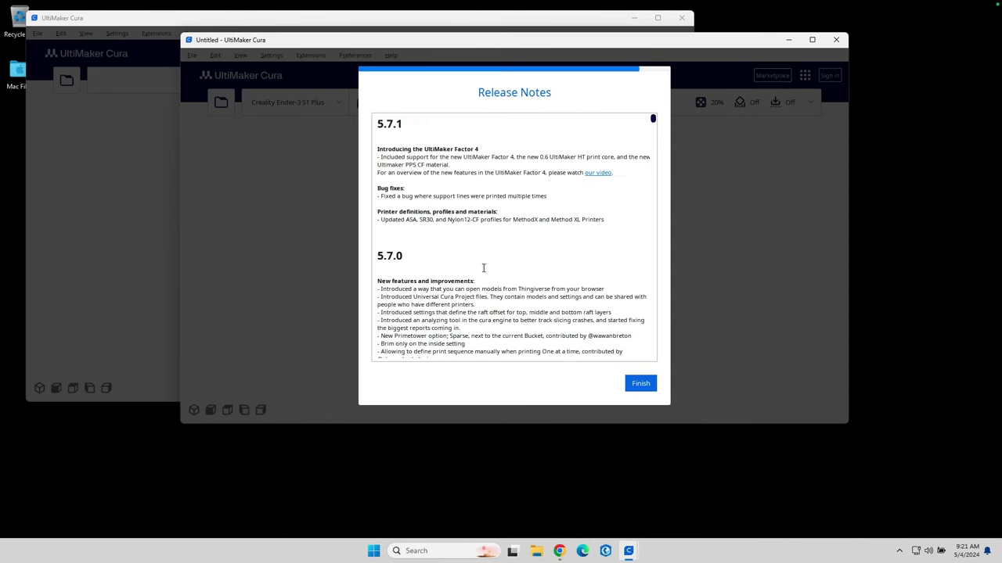
left_click(638, 382)
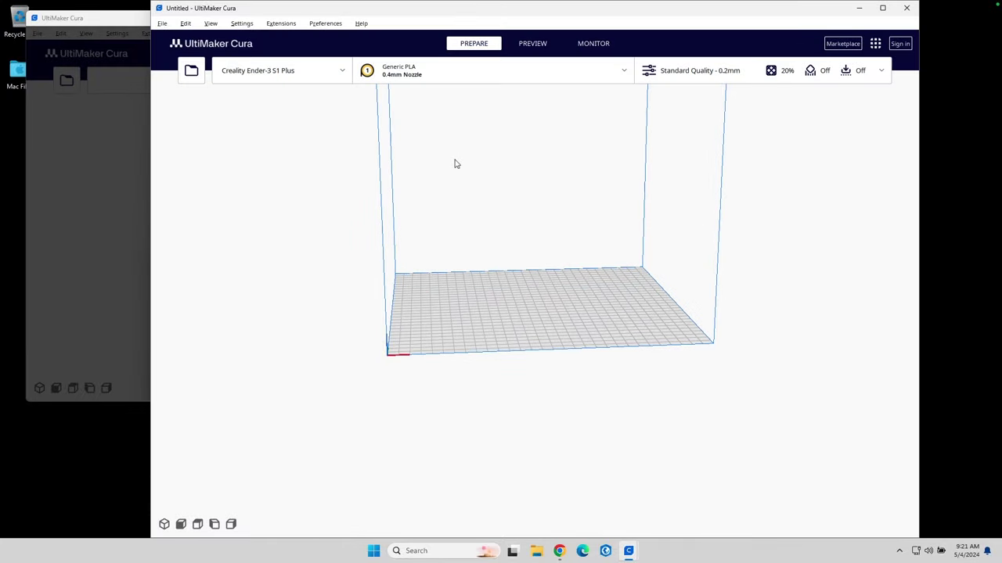
- Maximize the Cura window and switch print settings to Custom with All settings visible
left_click(881, 7)
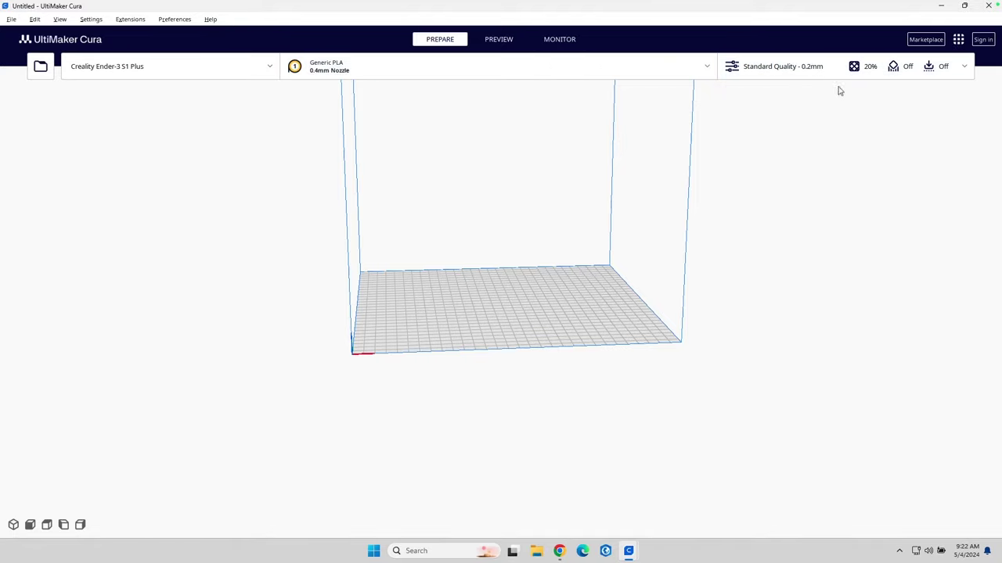
left_click(966, 69)
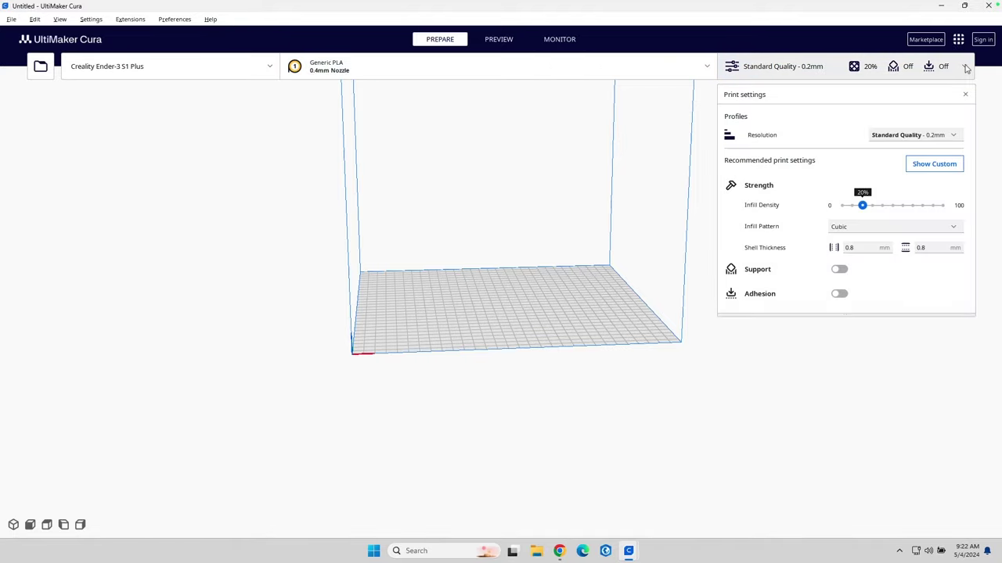
left_click(966, 69)
left_click(965, 69)
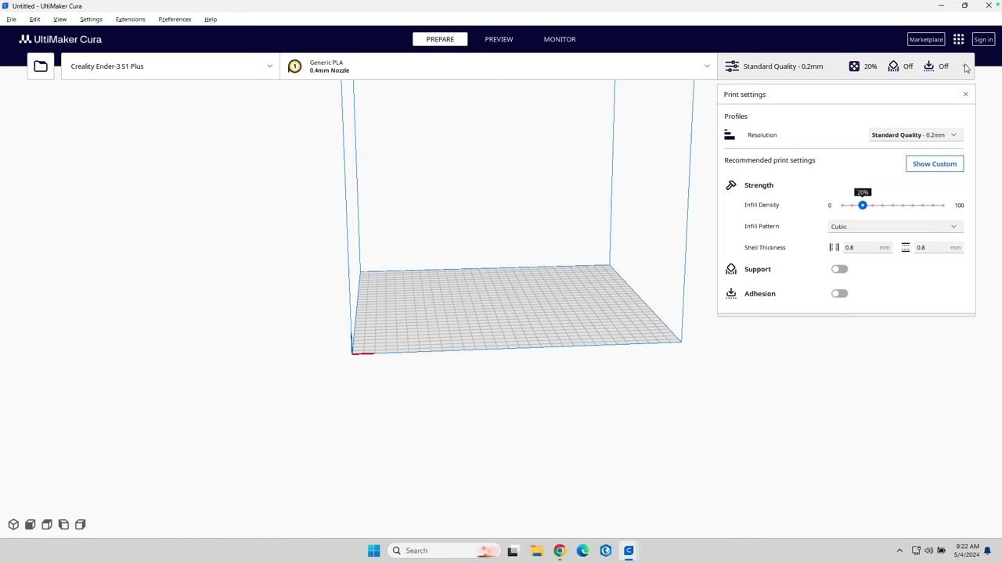
left_click(925, 166)
left_click(955, 140)
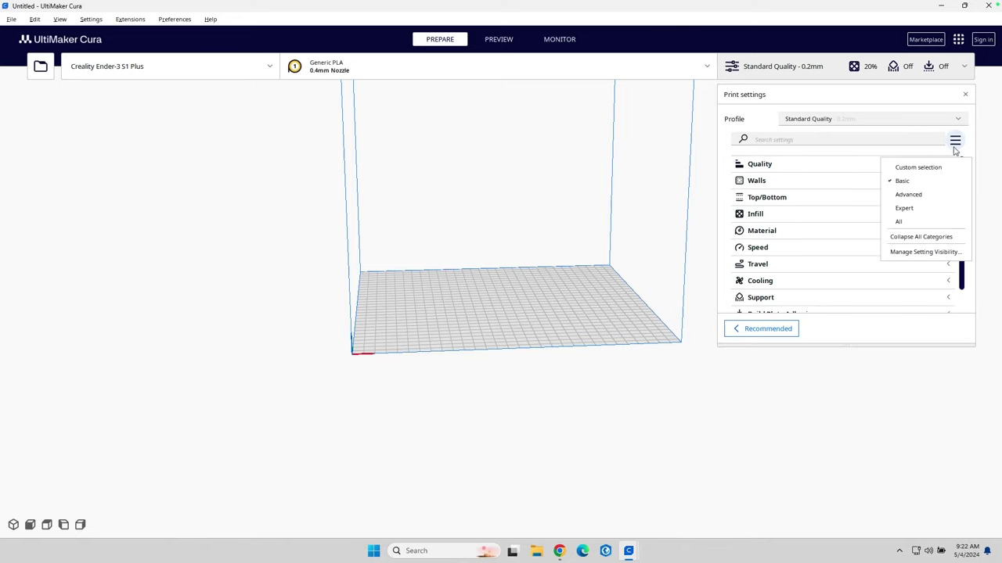
left_click(908, 223)
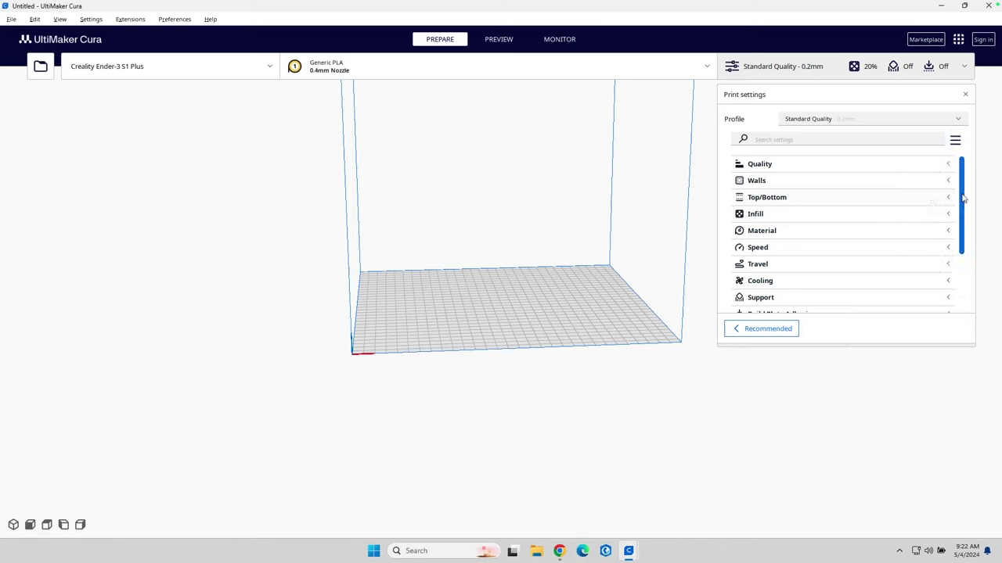
- Resize the print settings panel, briefly expanding and collapsing the Quality settings
left_click_drag(857, 353, 850, 539)
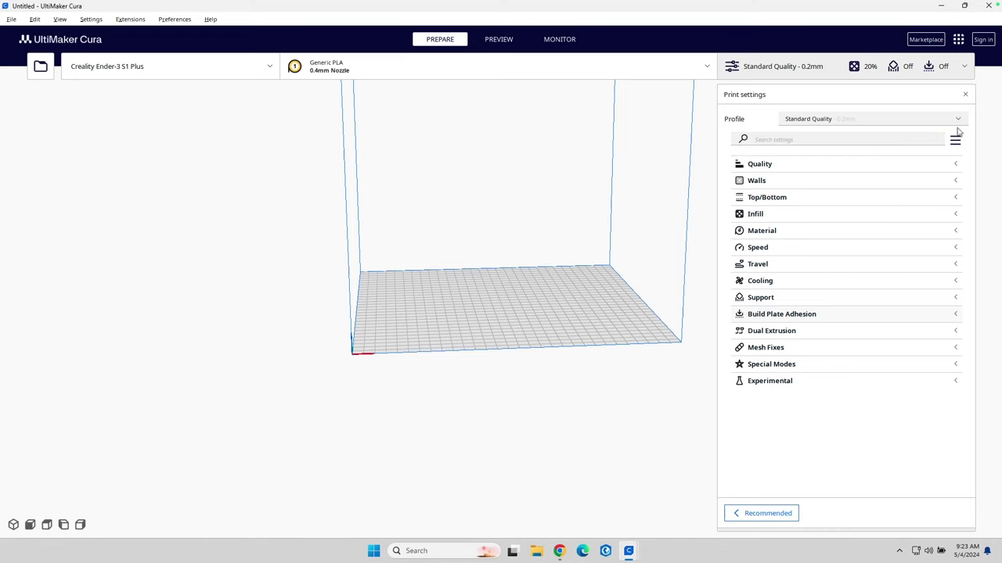
left_click(953, 165)
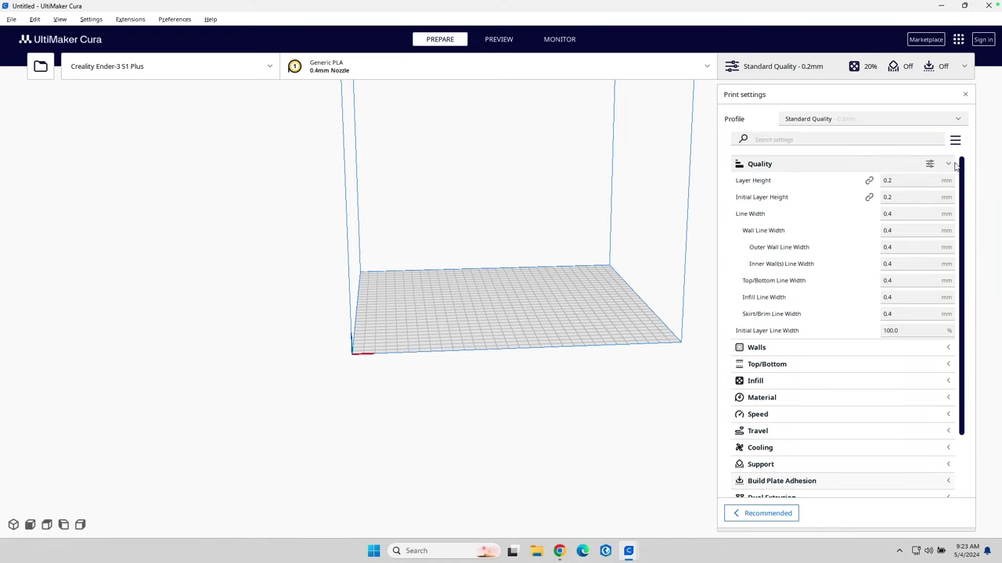
left_click(950, 164)
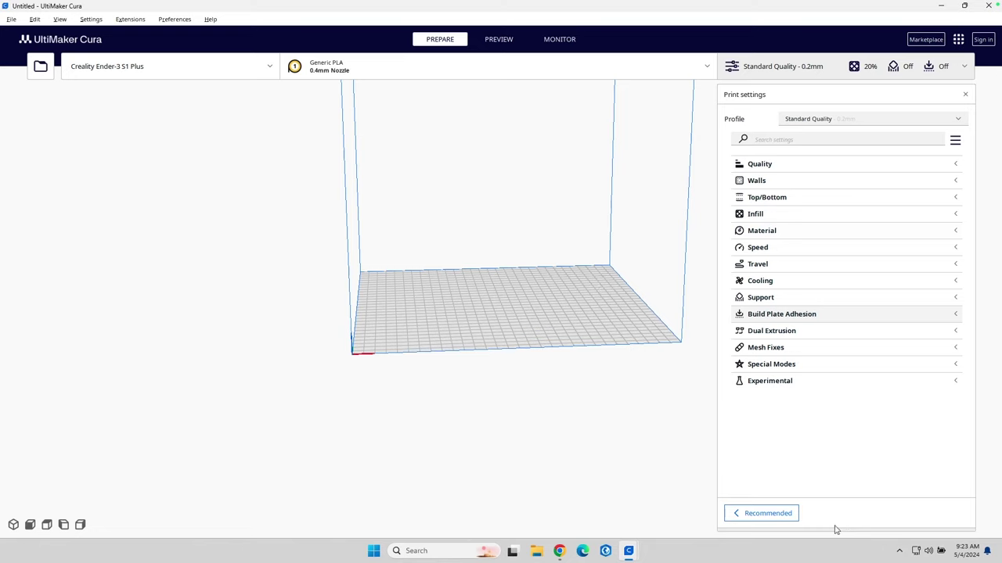
left_click_drag(835, 530, 837, 482)
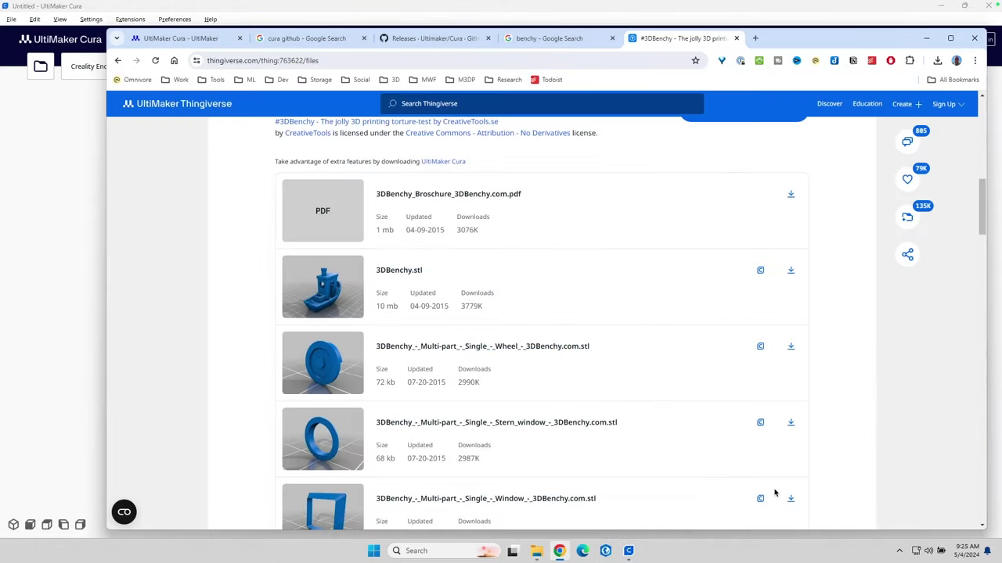
- Download 3DBenchy.stl and drag it from Downloads onto the Ender-3 S1 Plus build plate
left_click(790, 270)
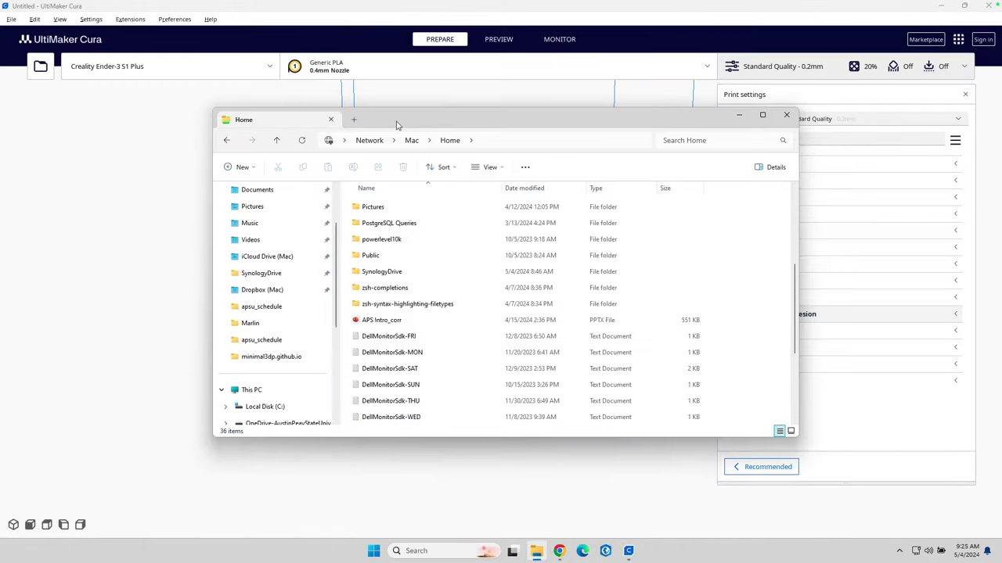
left_click_drag(396, 126, 568, 120)
left_click(427, 240)
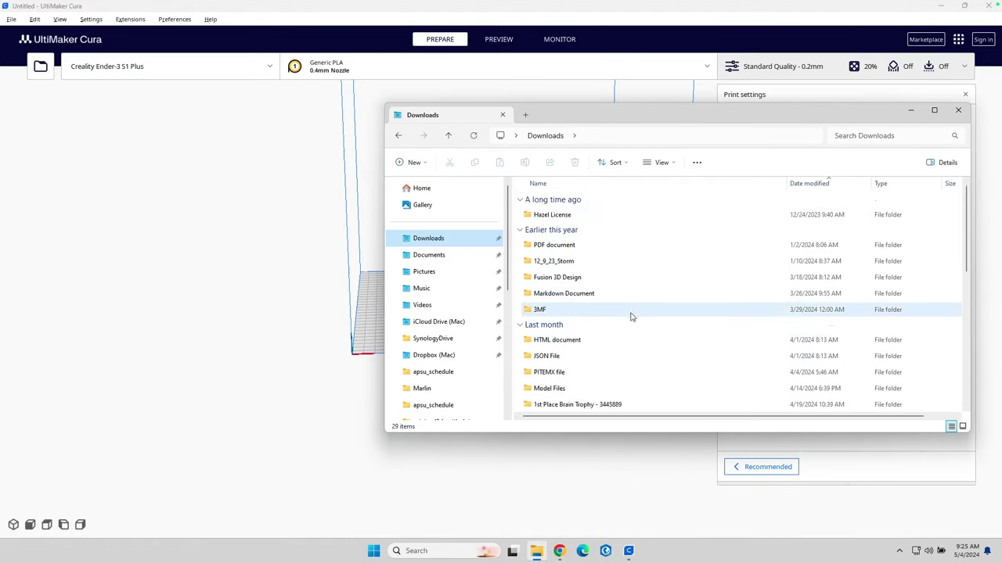
scroll(630, 316, "down", 5)
left_click_drag(547, 386, 308, 307)
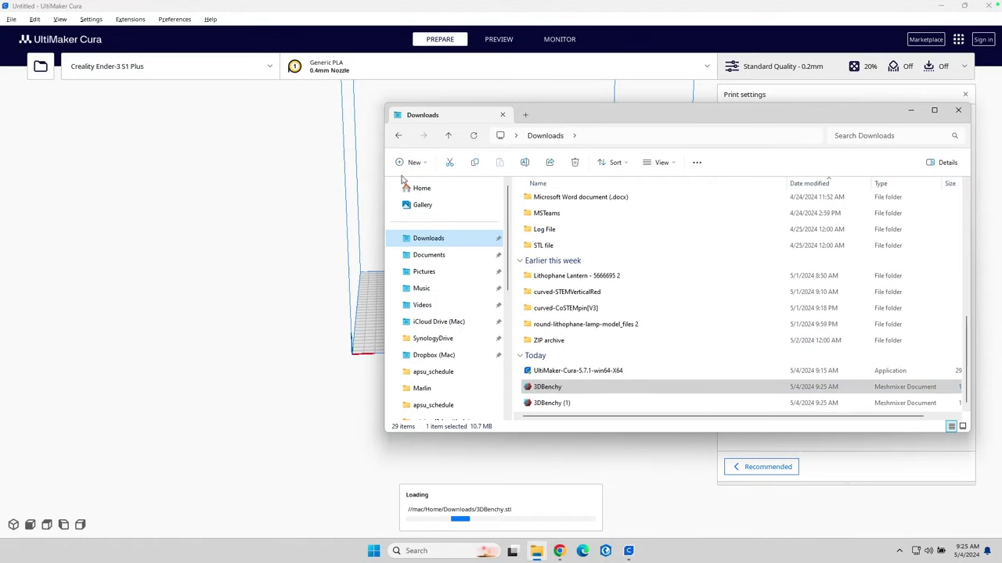
left_click(910, 109)
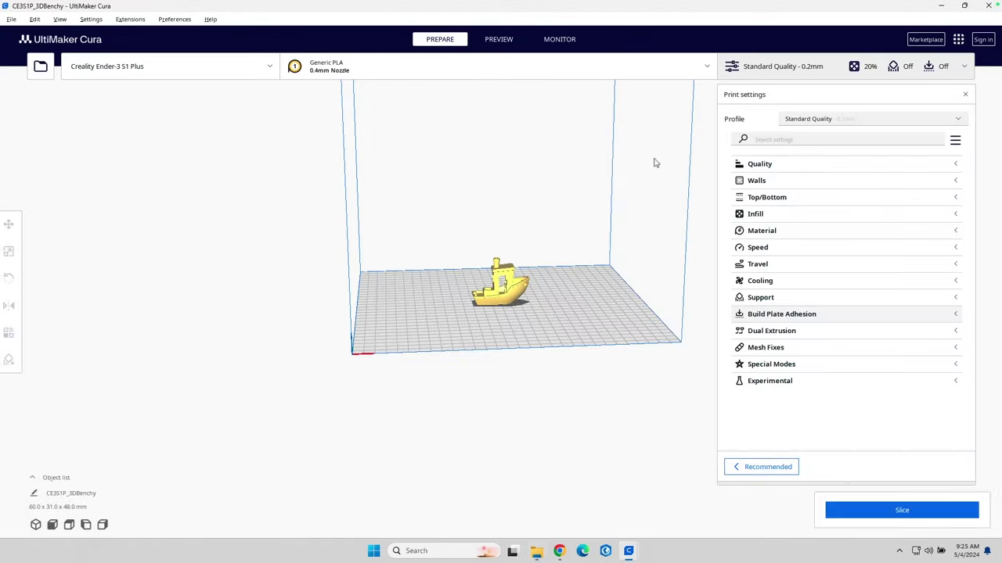
- Zoom in on the Benchy and slice it: 1 hour 33 minutes, 11 g of filament
scroll(526, 303, "up", 5)
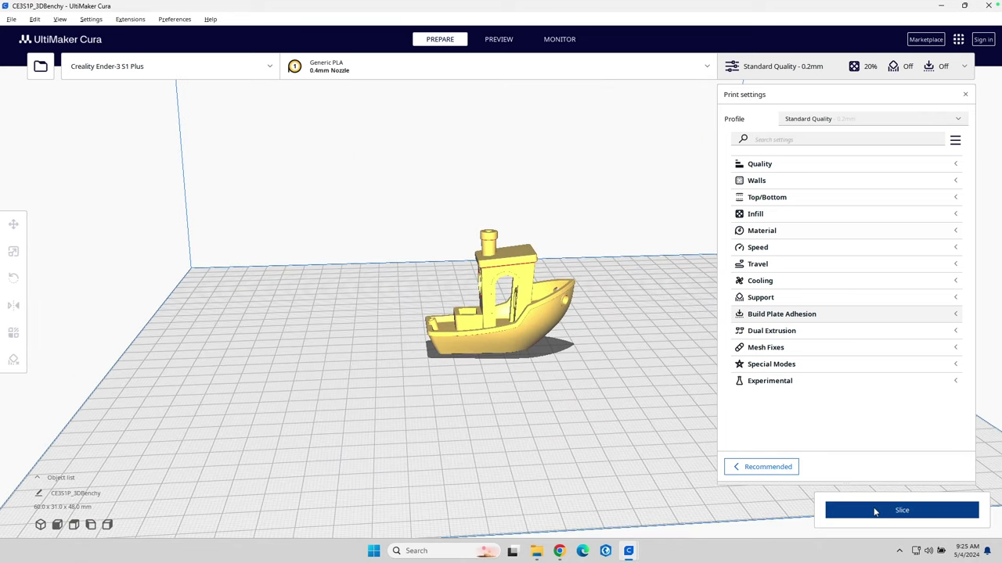
left_click(901, 510)
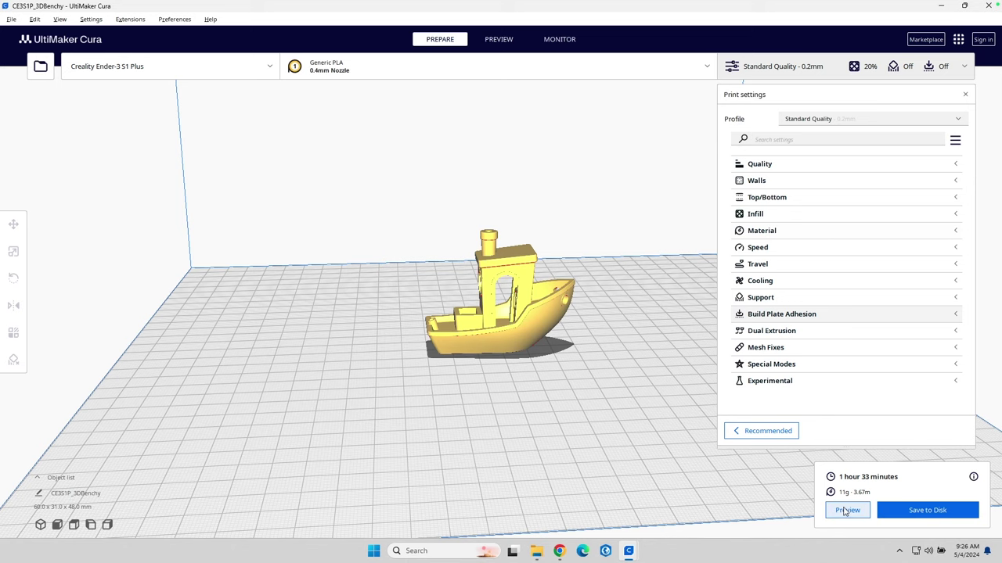
- Show the 240-layer preview trimmed to layer 9 and check the time and material breakdown
left_click(846, 510)
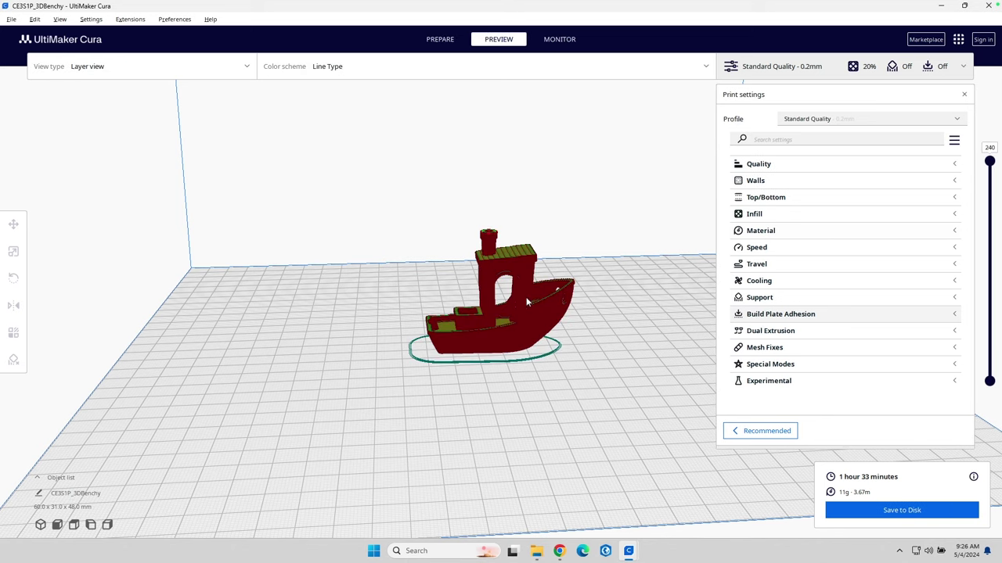
mouse_move(989, 162)
left_mouse_down()
mouse_move(989, 359)
mouse_move(989, 156)
mouse_move(989, 342)
mouse_move(999, 135)
mouse_move(989, 302)
mouse_move(996, 157)
left_mouse_up()
mouse_move(974, 479)
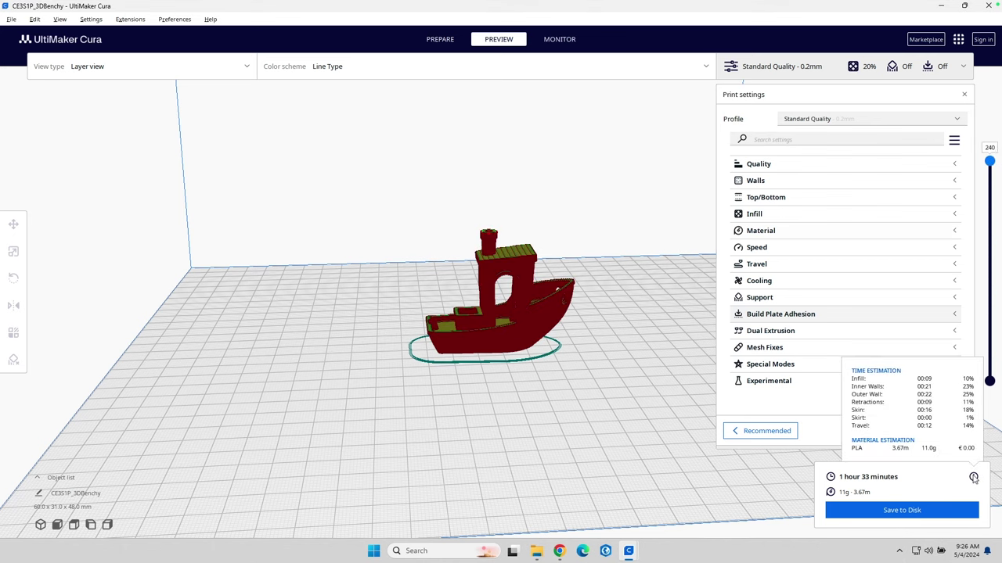